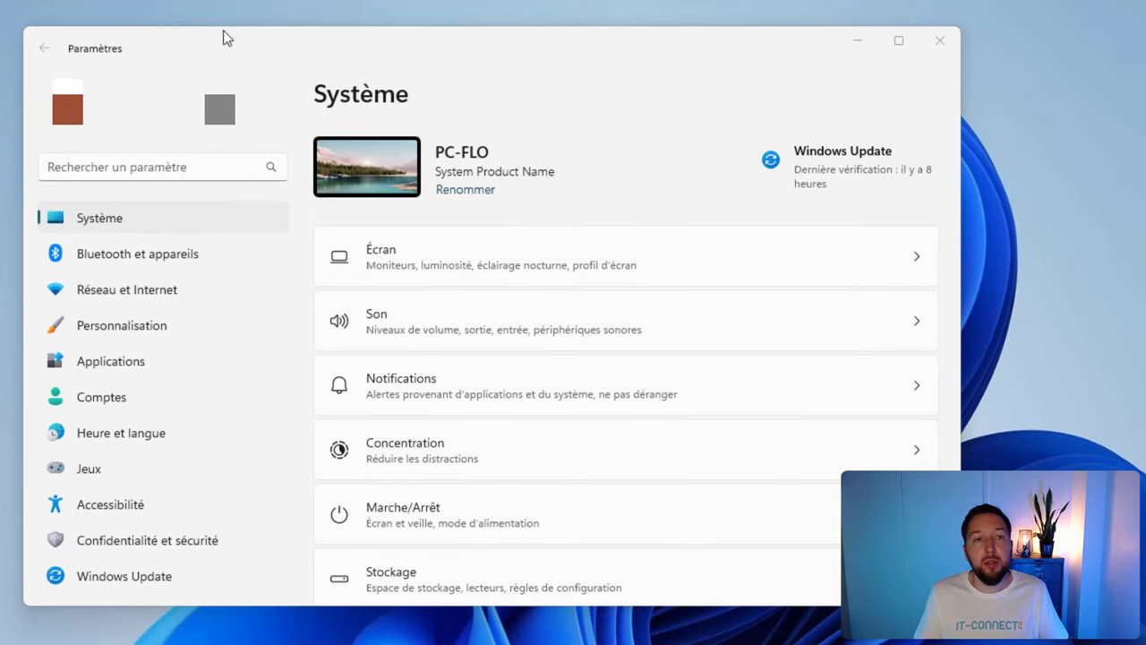
- Enable Bureau à distance in this PC's system settings, confirm the activation, and expand its detailed options
left_click(51, 224)
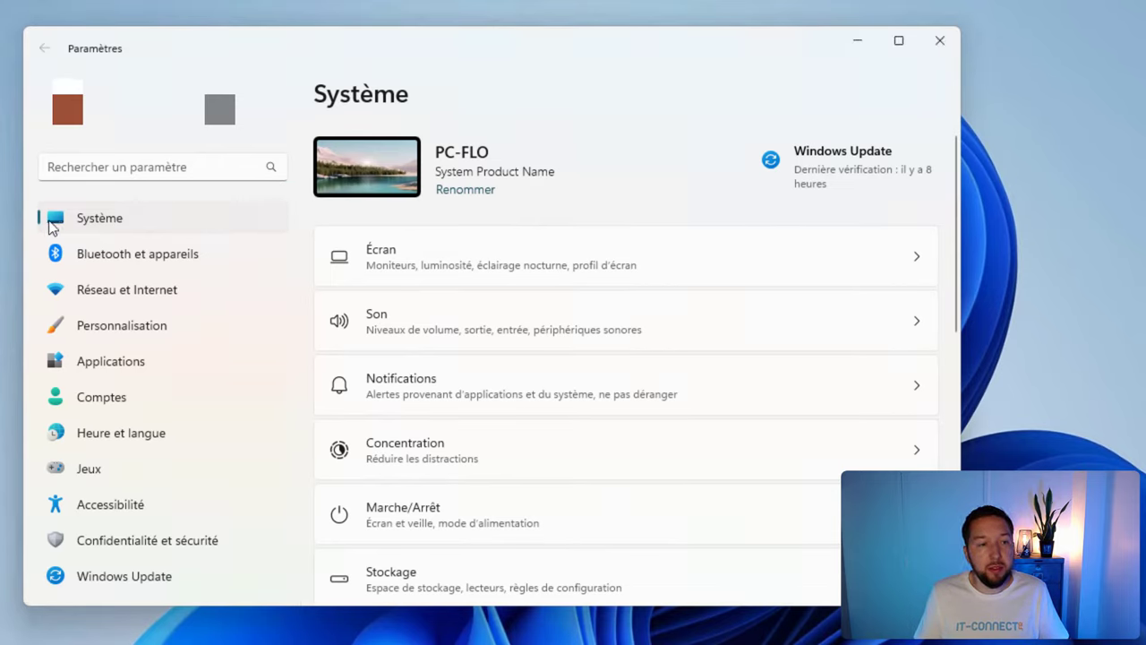
scroll(699, 379, "down", 4)
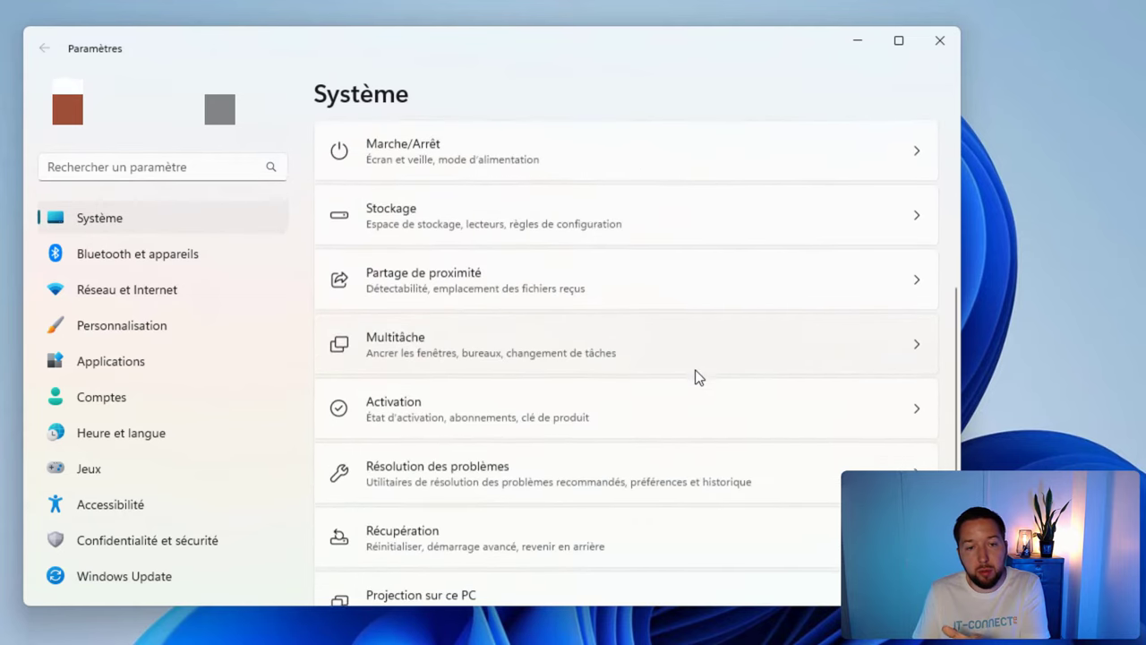
scroll(696, 376, "down", 3)
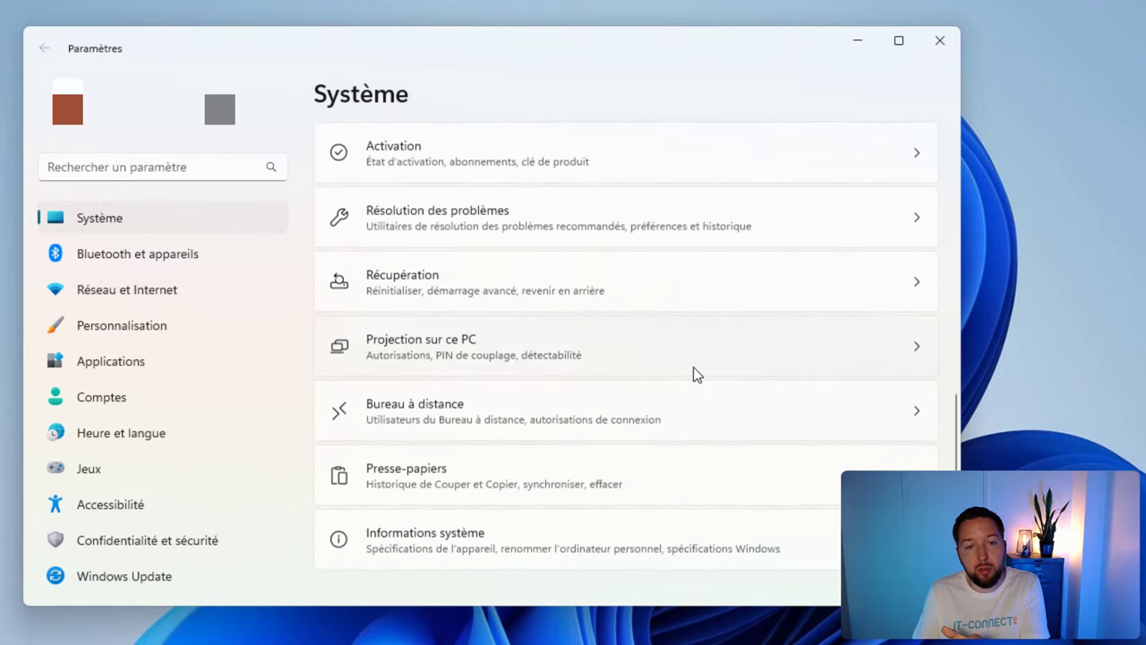
left_click(454, 406)
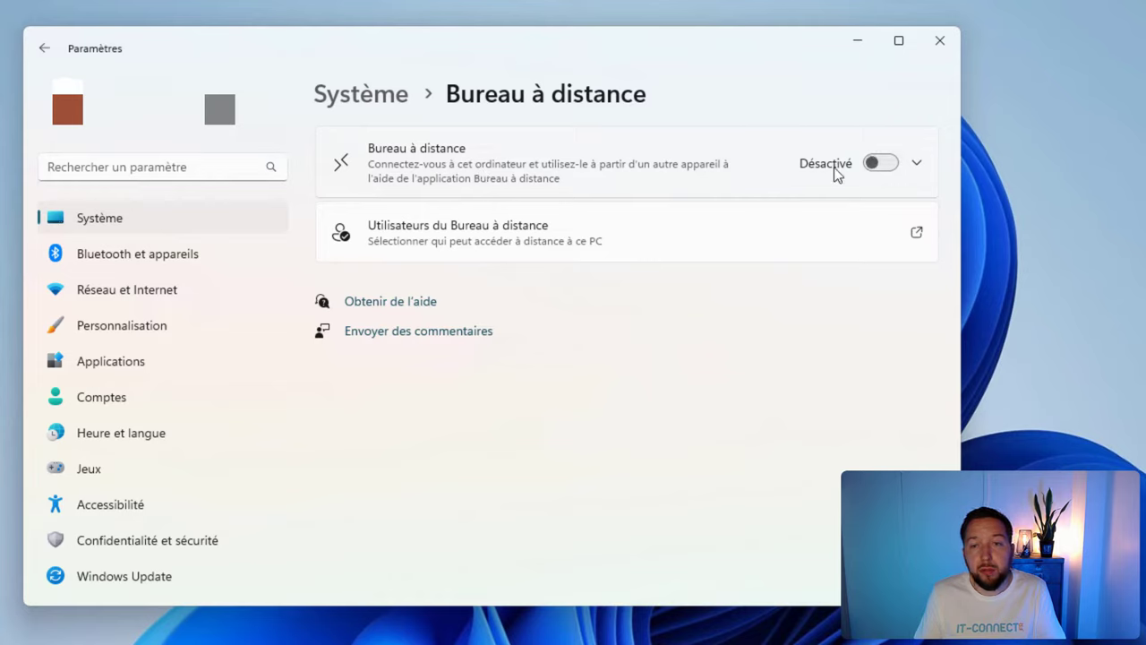
left_click(879, 165)
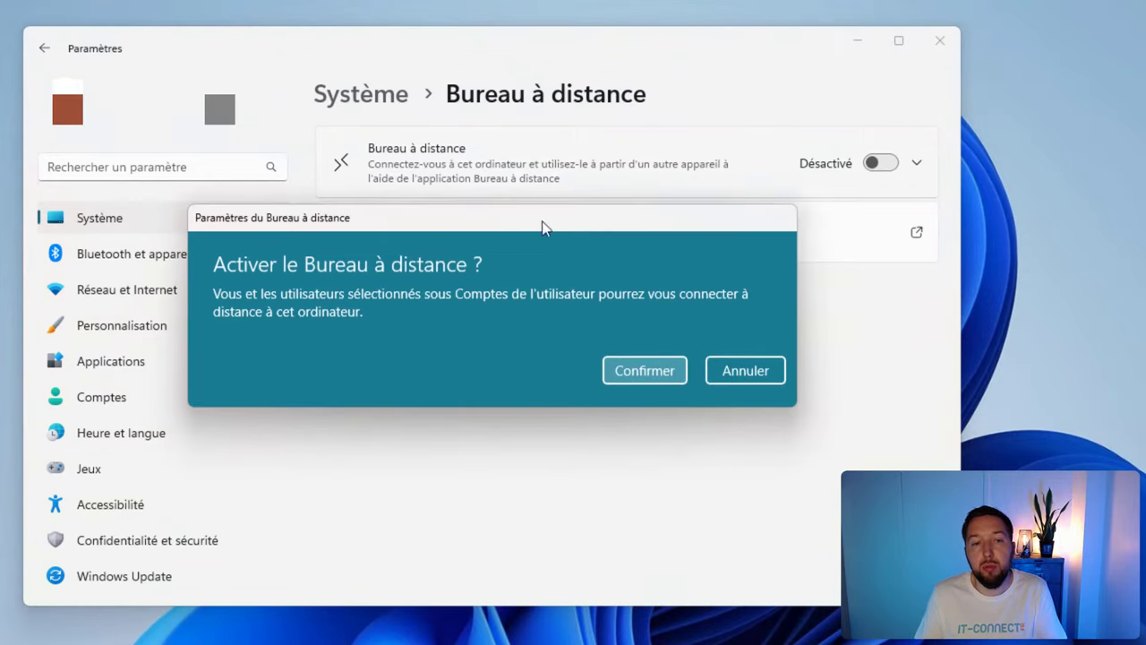
left_click(638, 375)
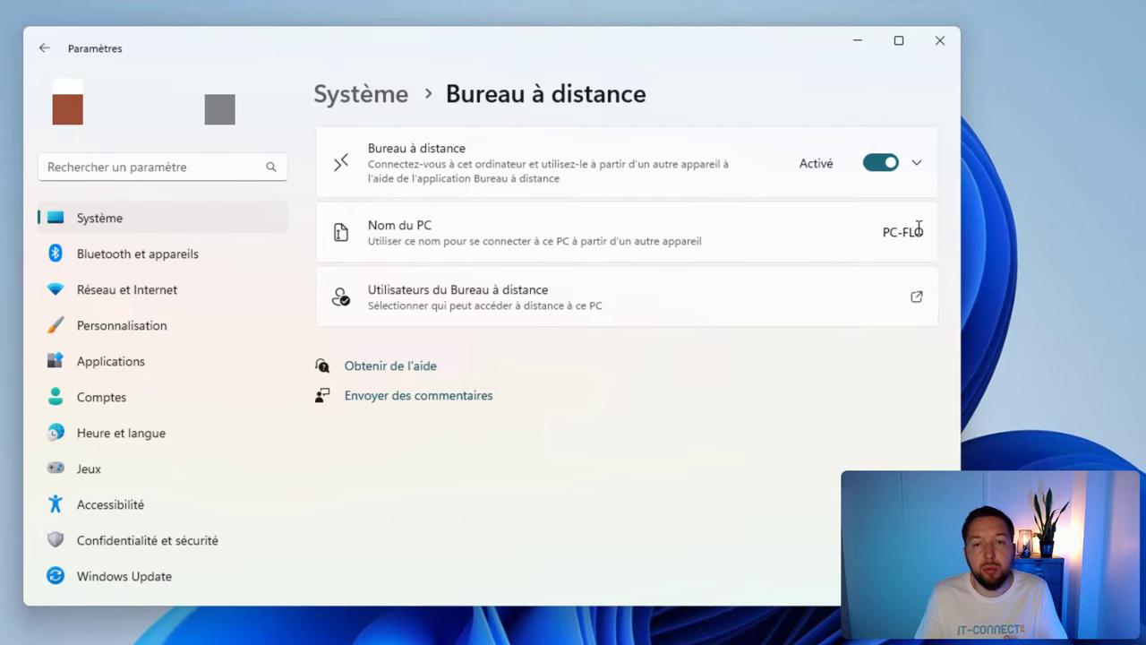
left_click(917, 163)
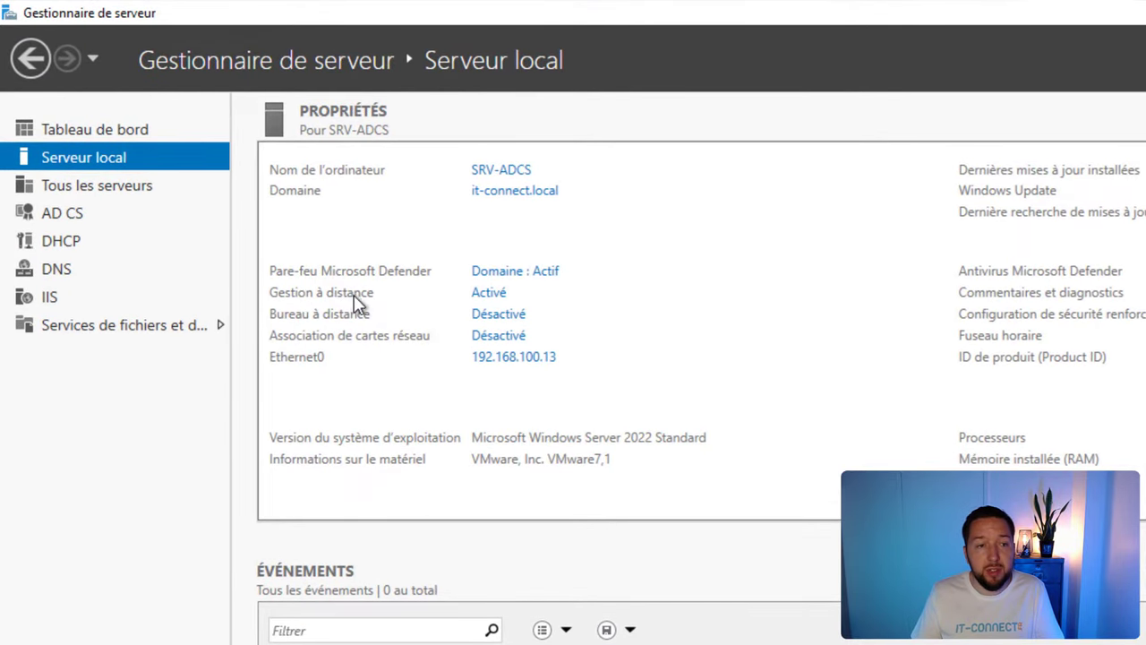
- Set SRV-ADCS's Bureau à distance property to allow remote connections to this computer and acknowledge the firewall exception notice
left_click(495, 328)
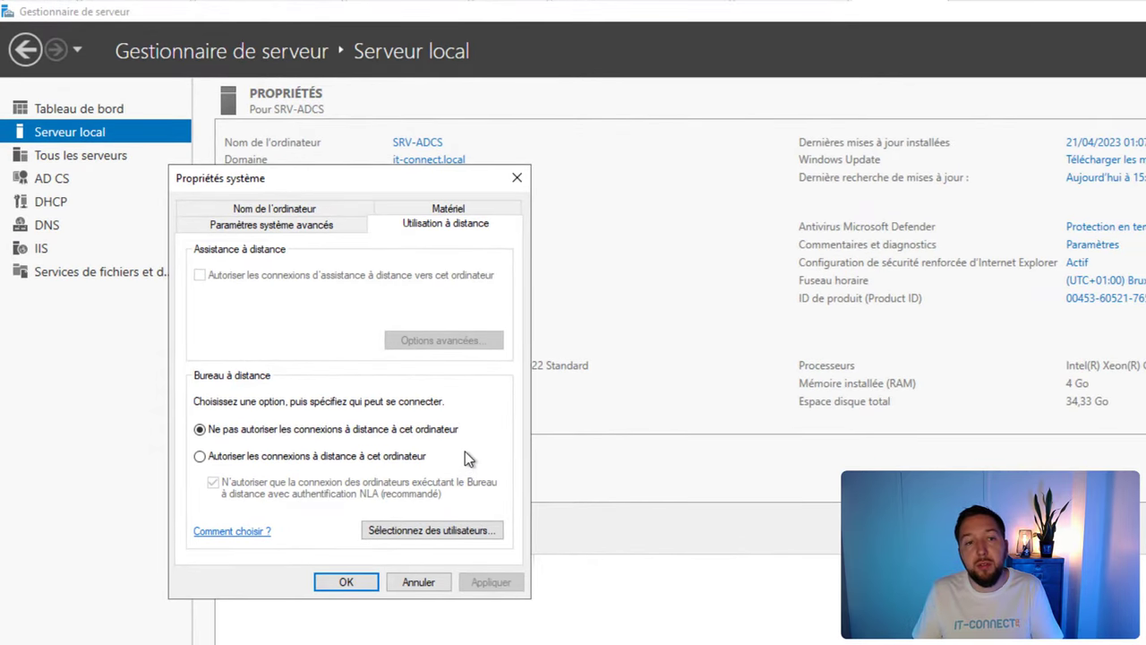
left_click(206, 457)
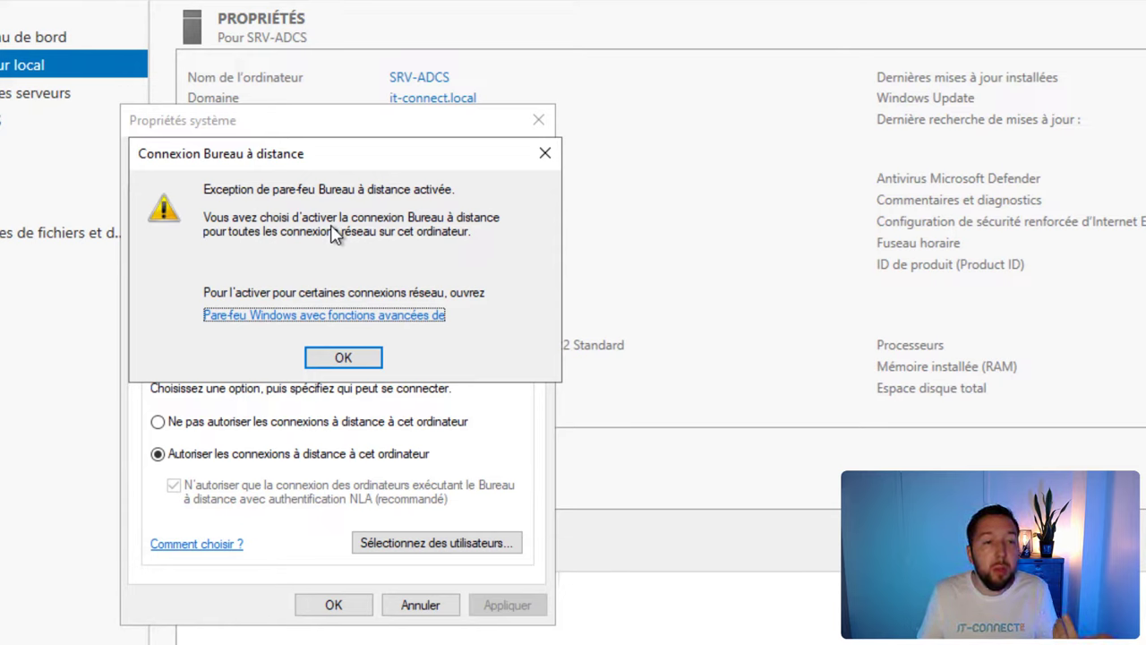
left_click(347, 366)
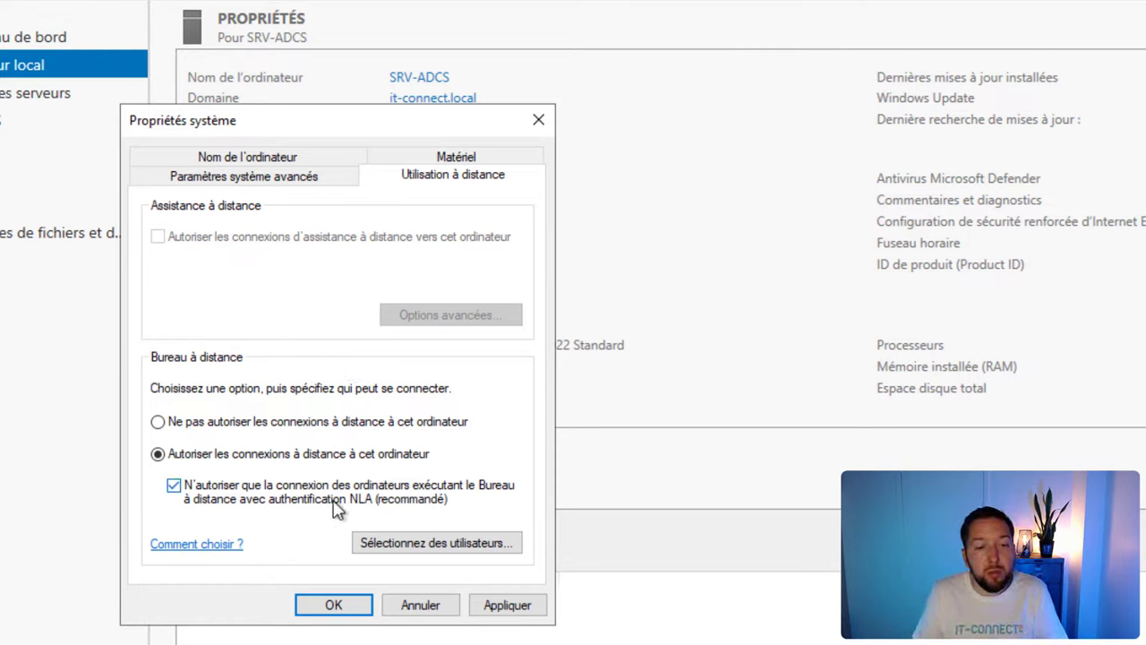
- Review the users allowed to use Bureau à distance on the server, close the list, and validate the system properties
left_click(392, 555)
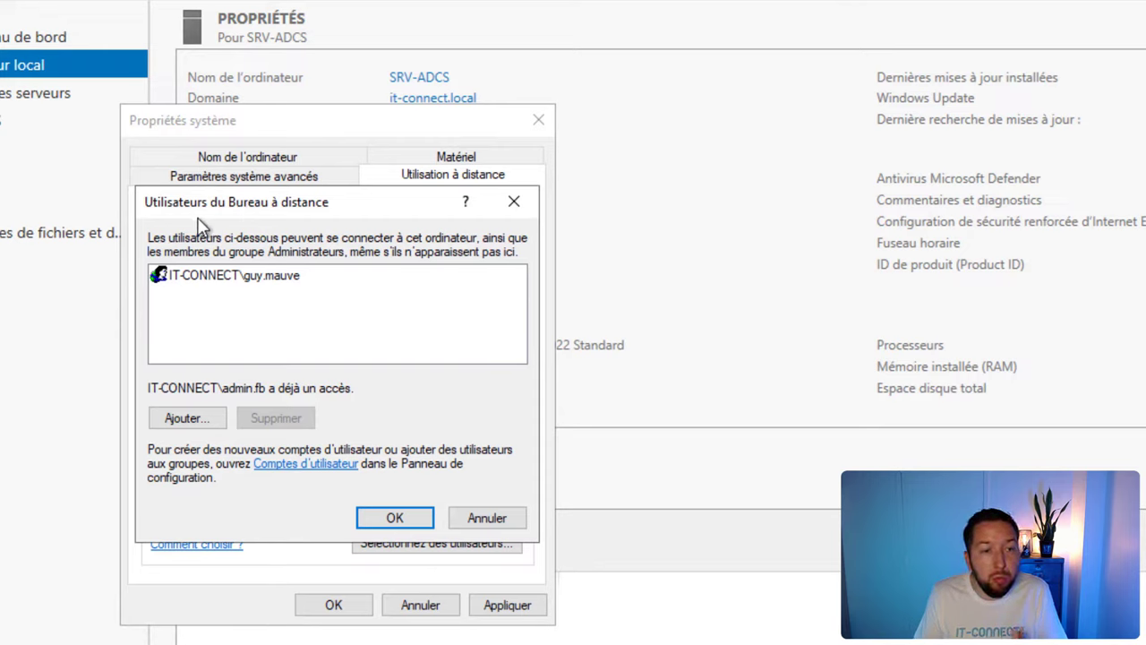
left_click(299, 284)
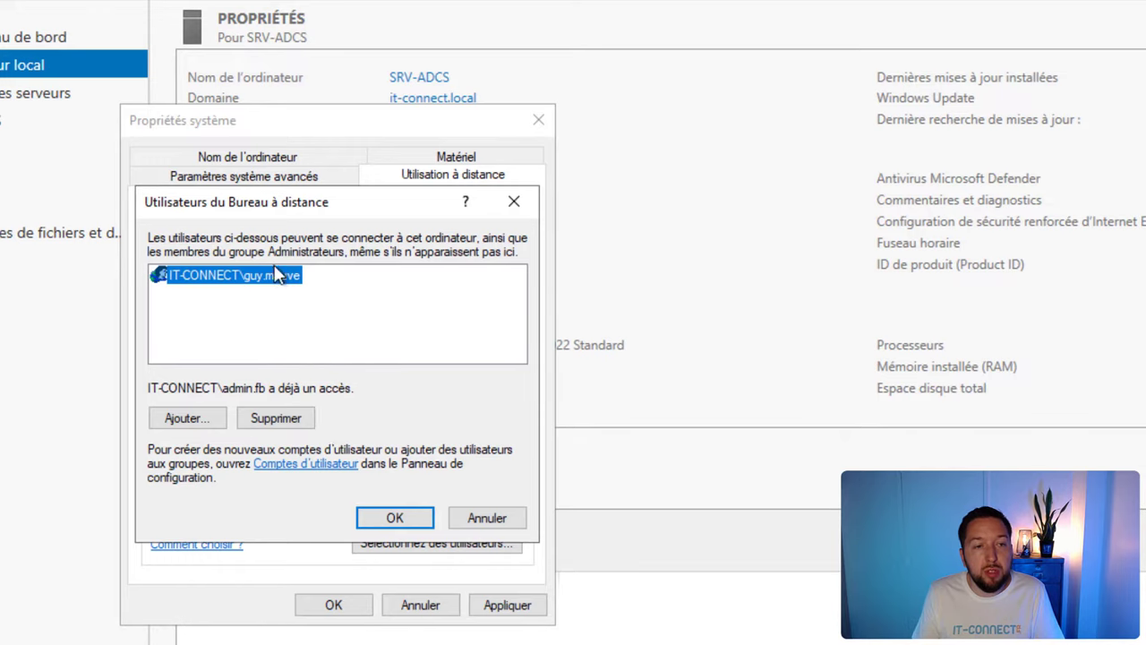
left_click(267, 324)
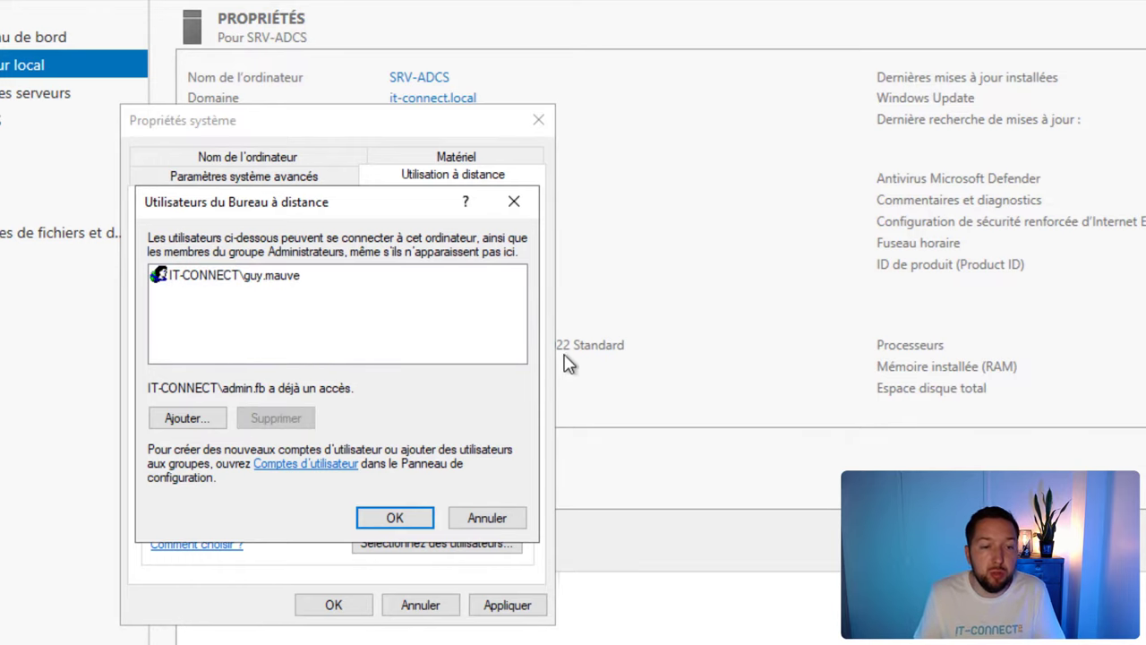
left_click(513, 204)
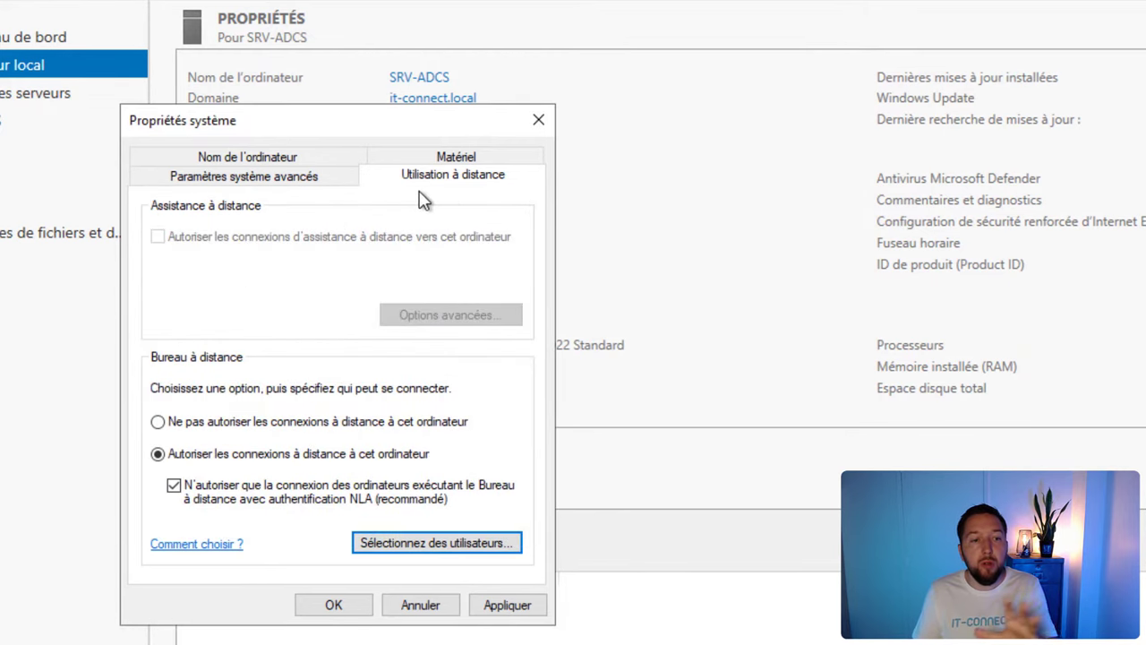
left_click(355, 609)
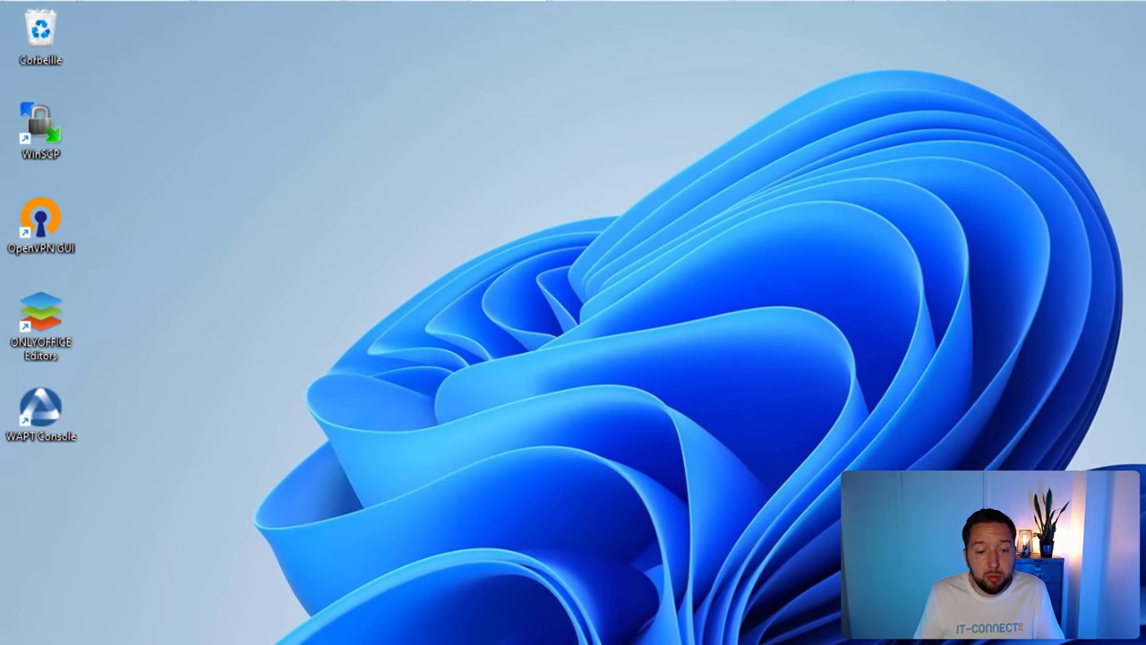
- Search Windows for "conne" and launch the Connexion Bureau à distance client
key("super")
type("conne")
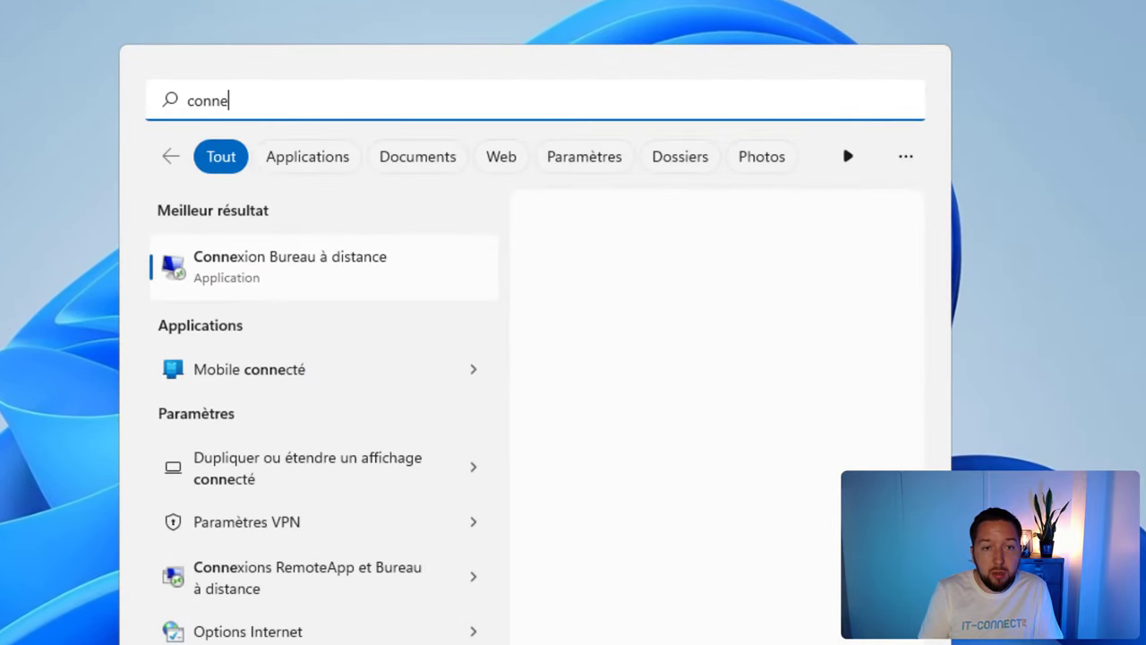
left_click(355, 268)
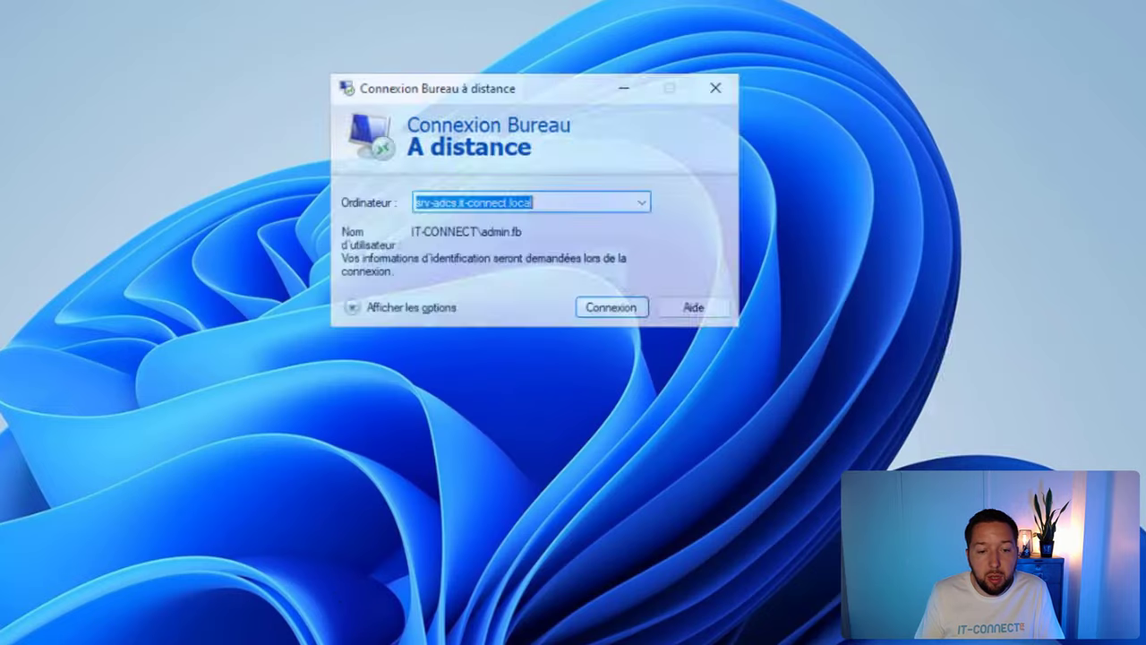
- Search Windows for "mstsc" to look up the remote desktop client by its command name, and dismiss the search
key("super")
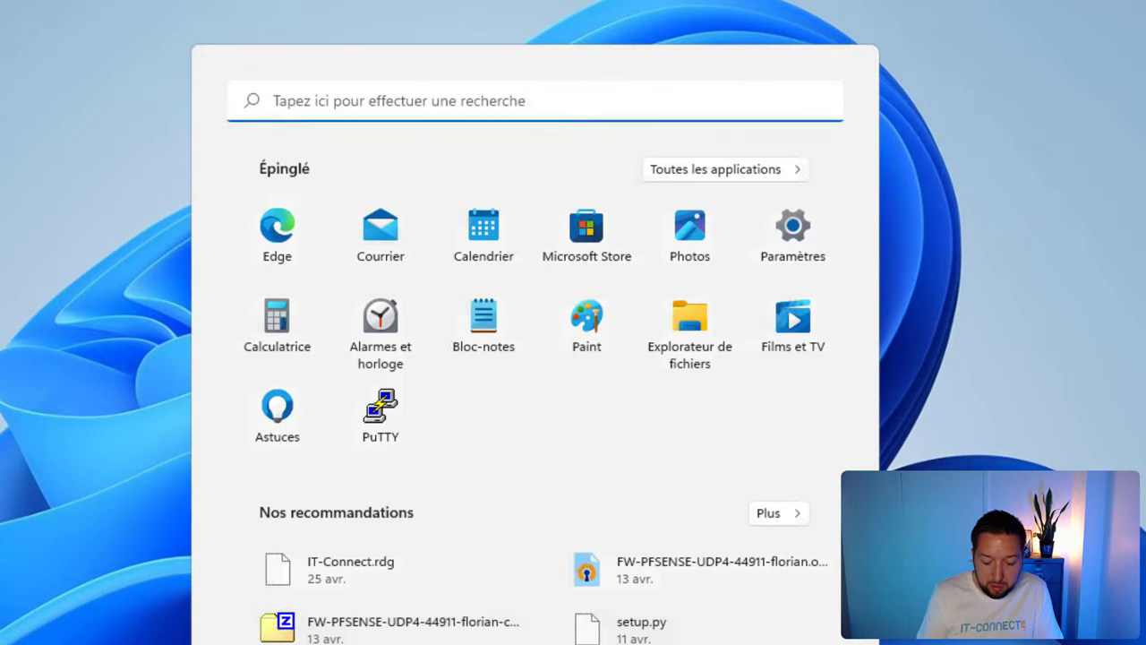
type("mstsc")
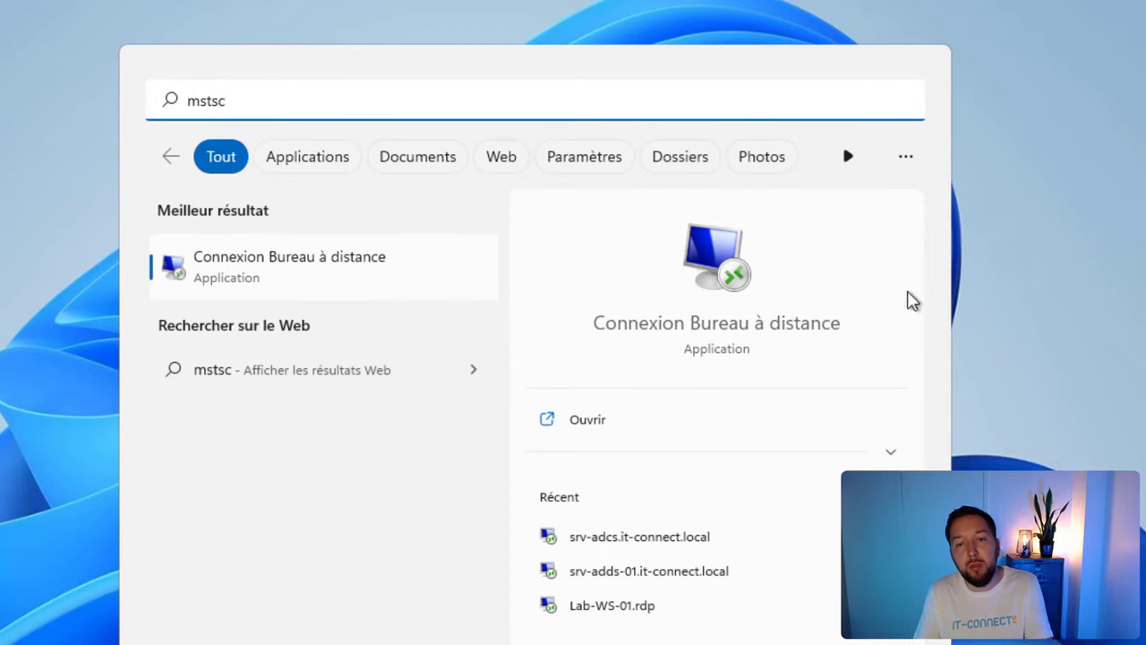
left_click(1119, 323)
left_click_drag(482, 90, 361, 130)
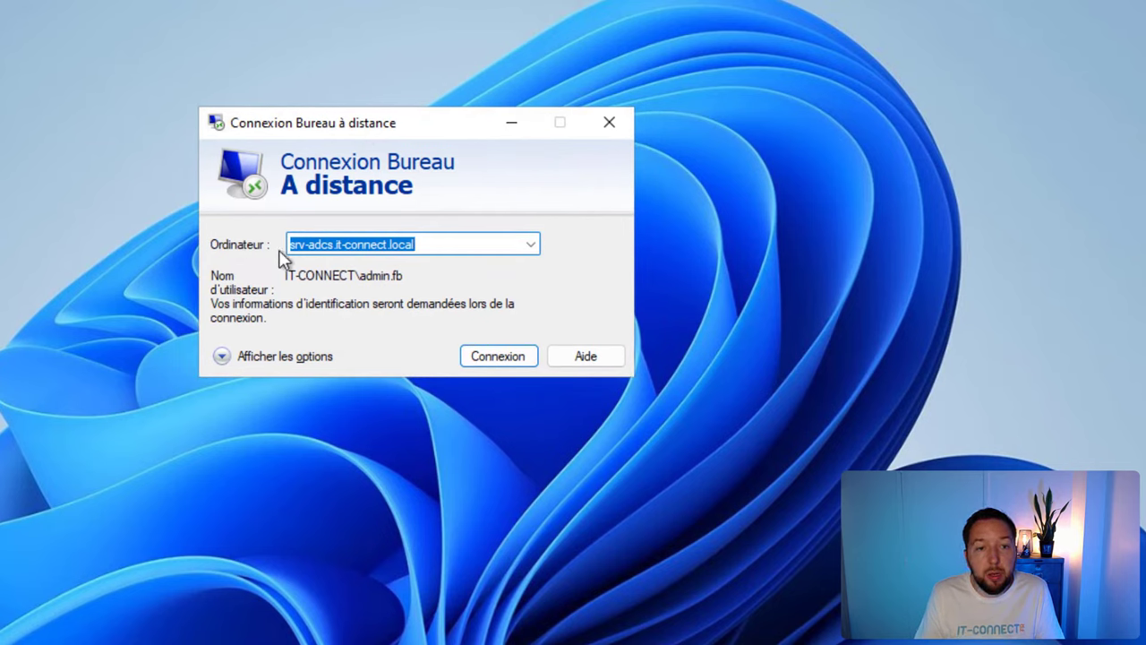
left_click(459, 249)
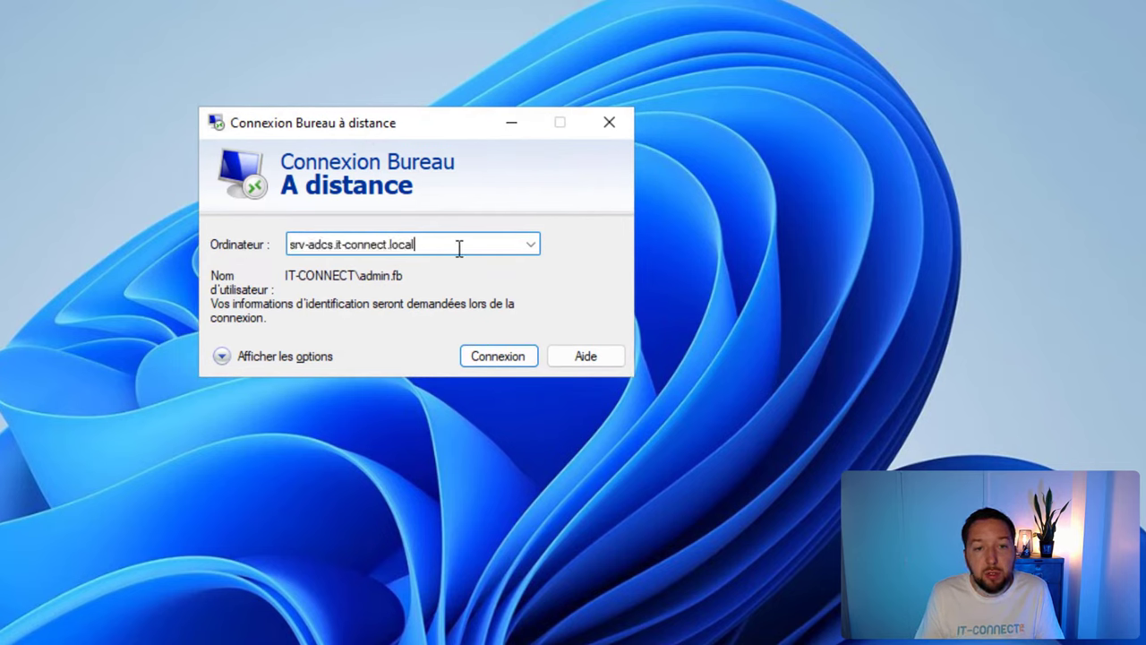
left_click_drag(459, 248, 212, 232)
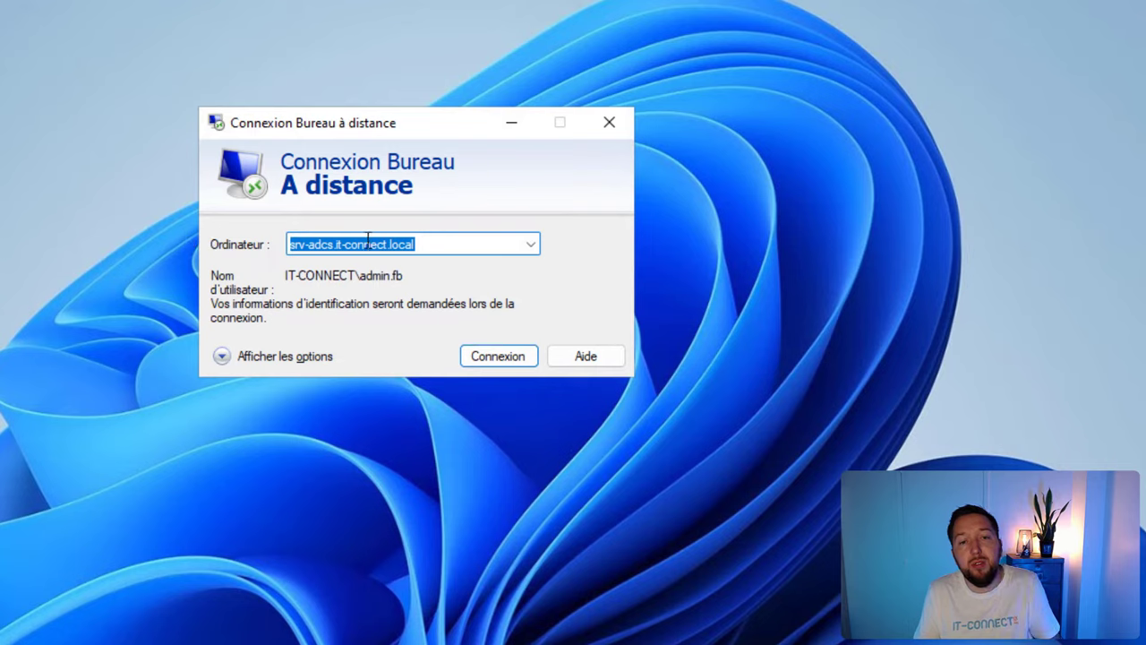
left_click(462, 244)
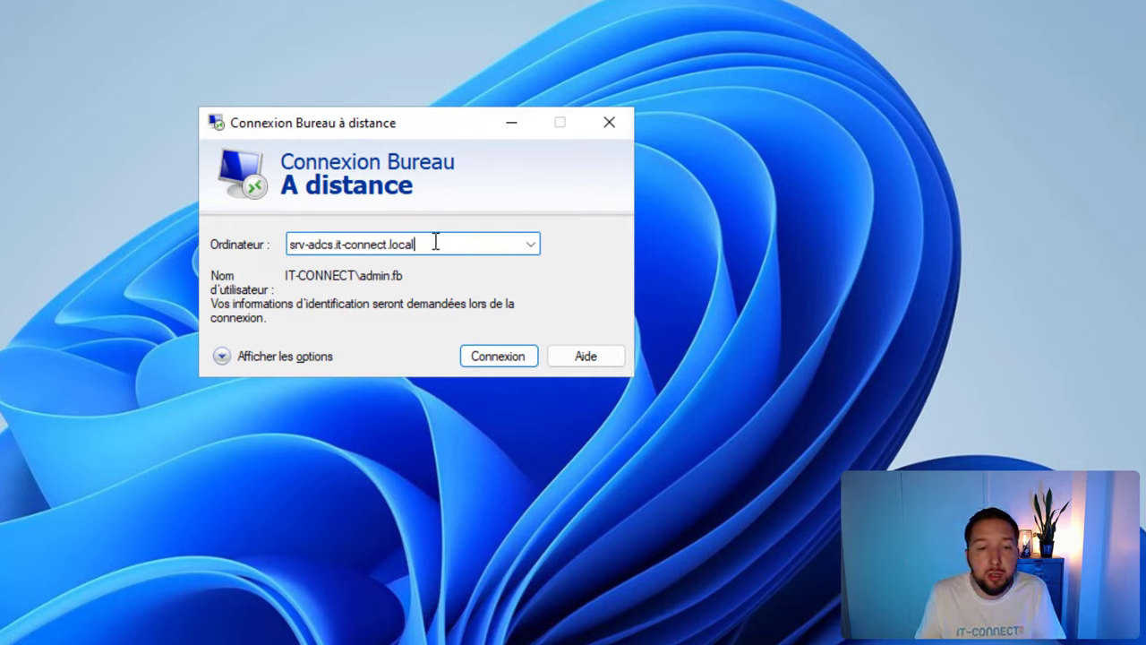
- Show the connection options and review the general, display, local resources with additional devices, experience and advanced settings
left_click(262, 357)
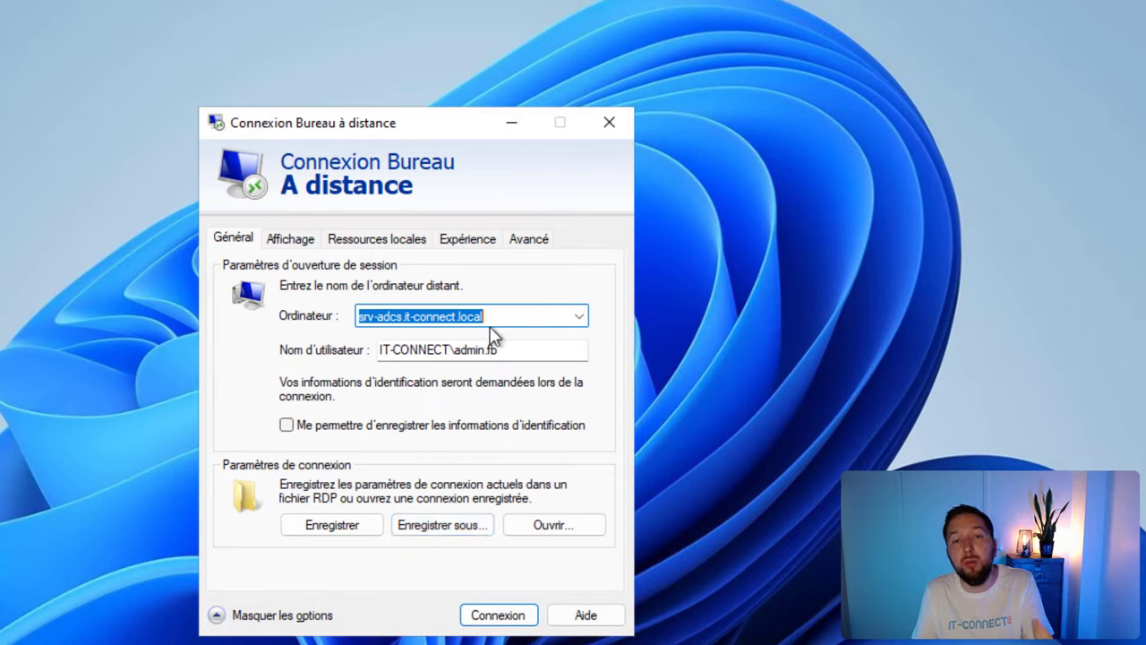
left_click(291, 240)
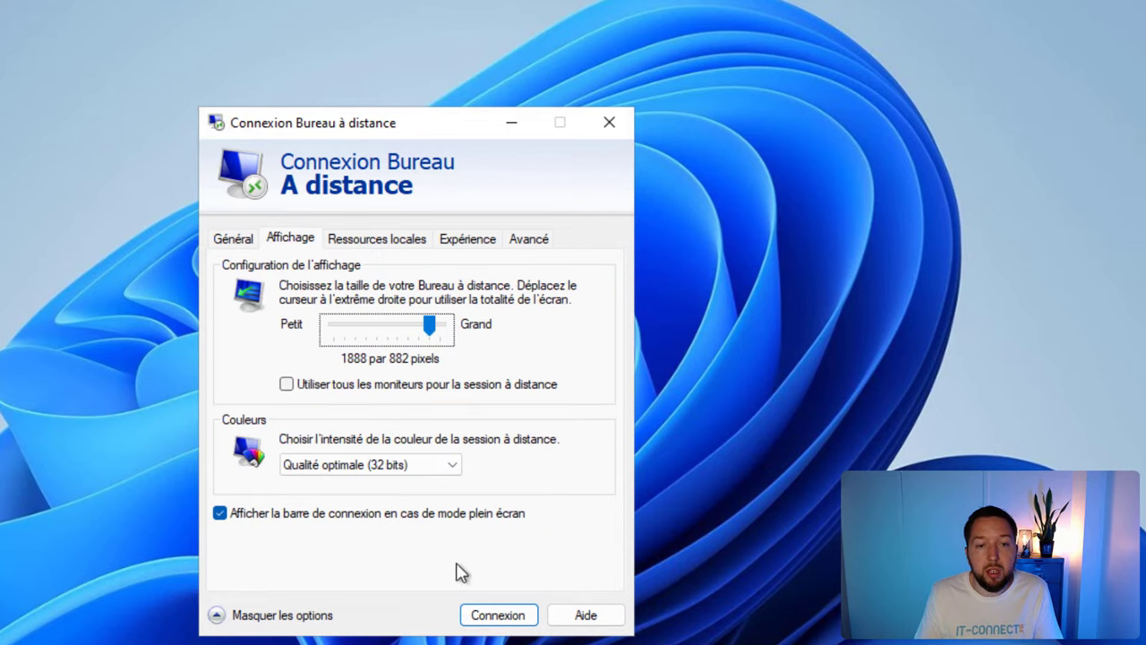
left_click(377, 240)
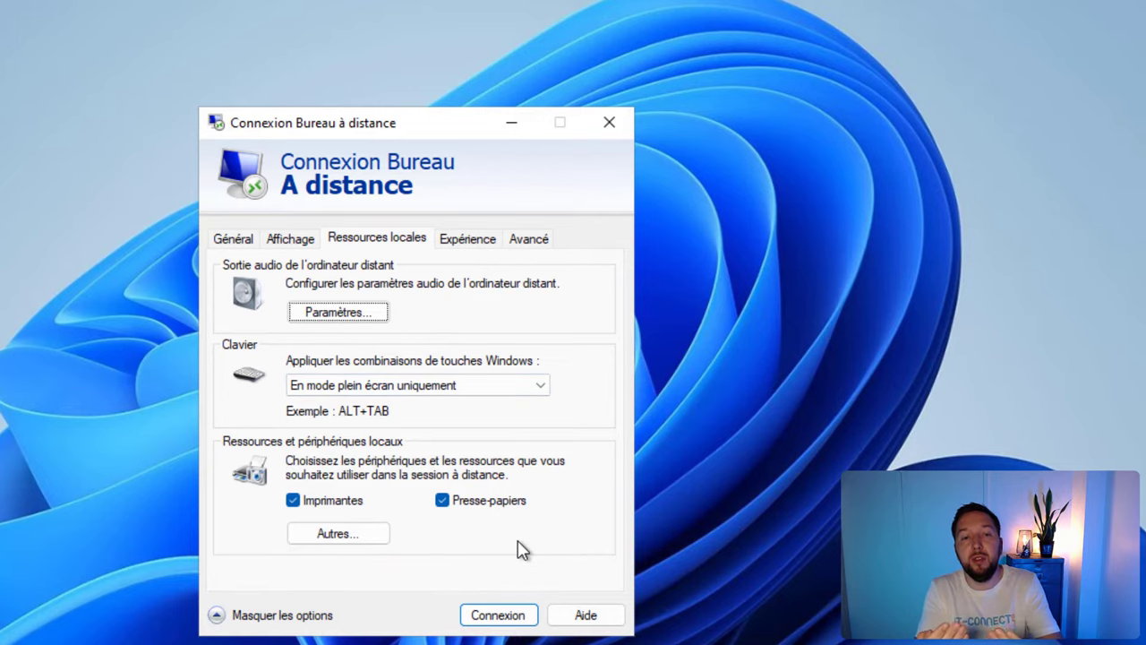
left_click(369, 538)
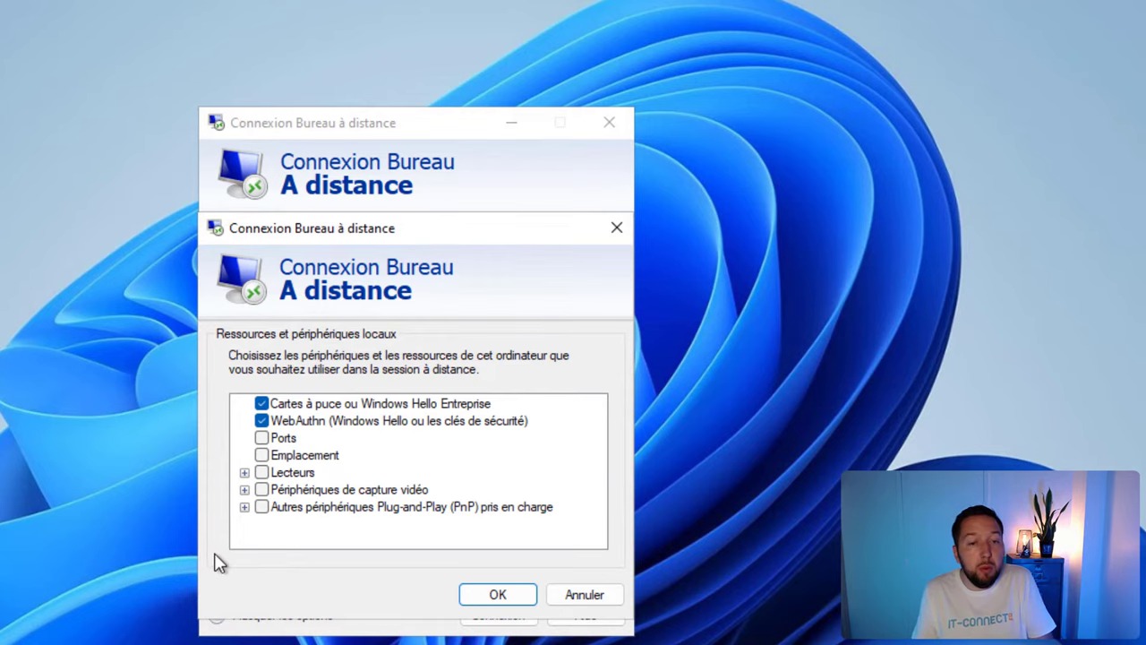
left_click(606, 593)
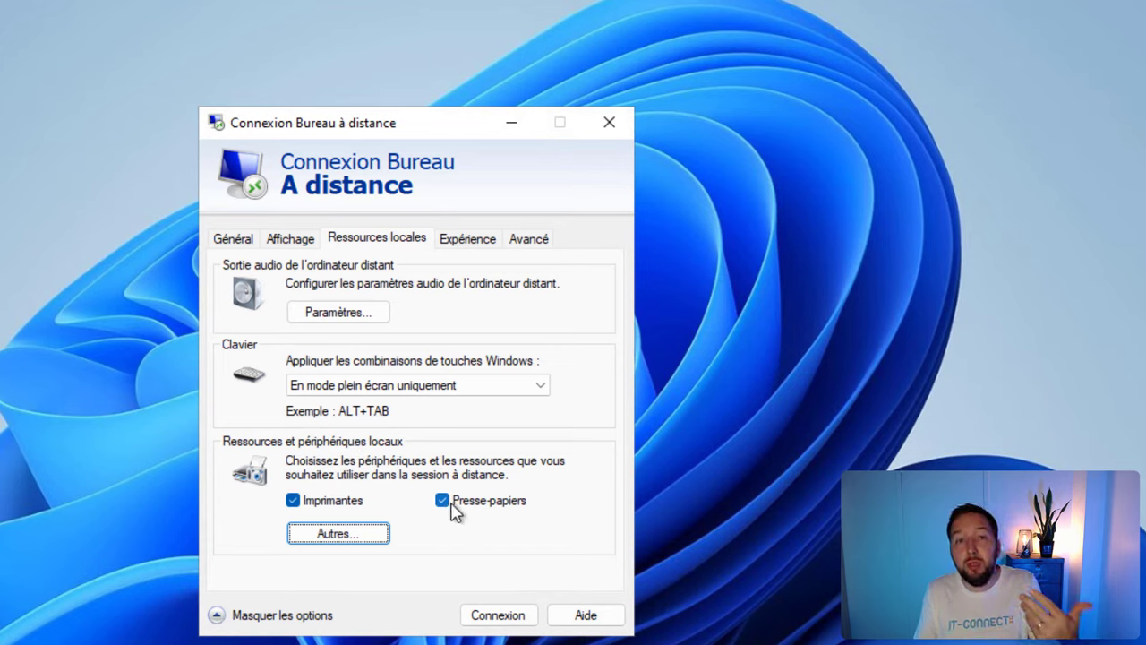
left_click(482, 240)
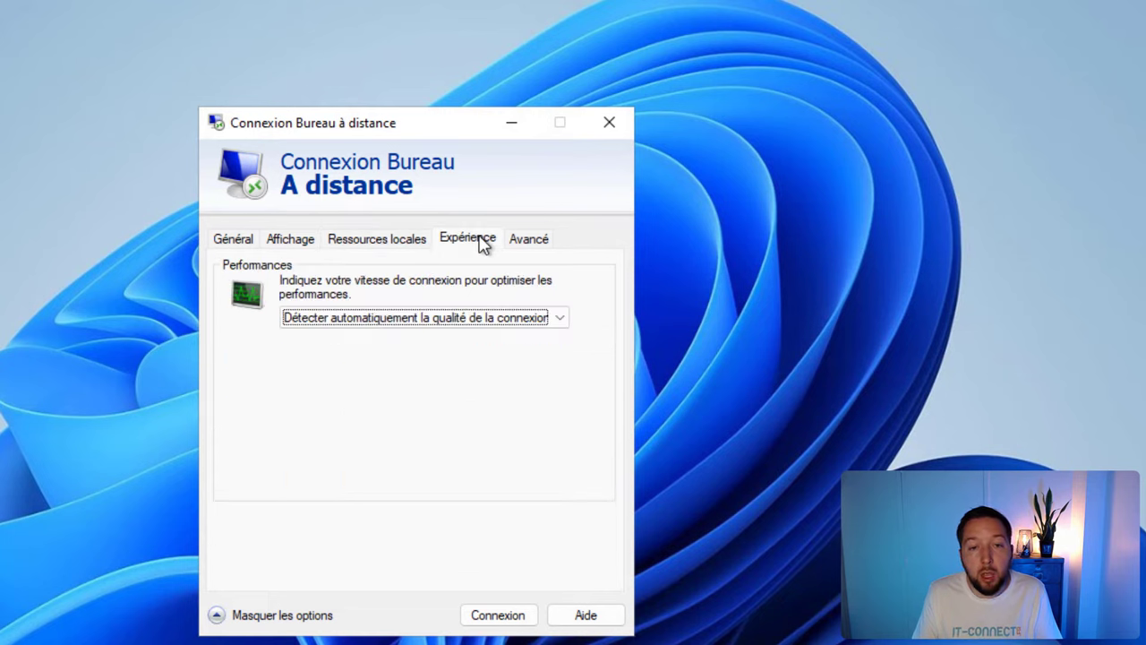
left_click(538, 240)
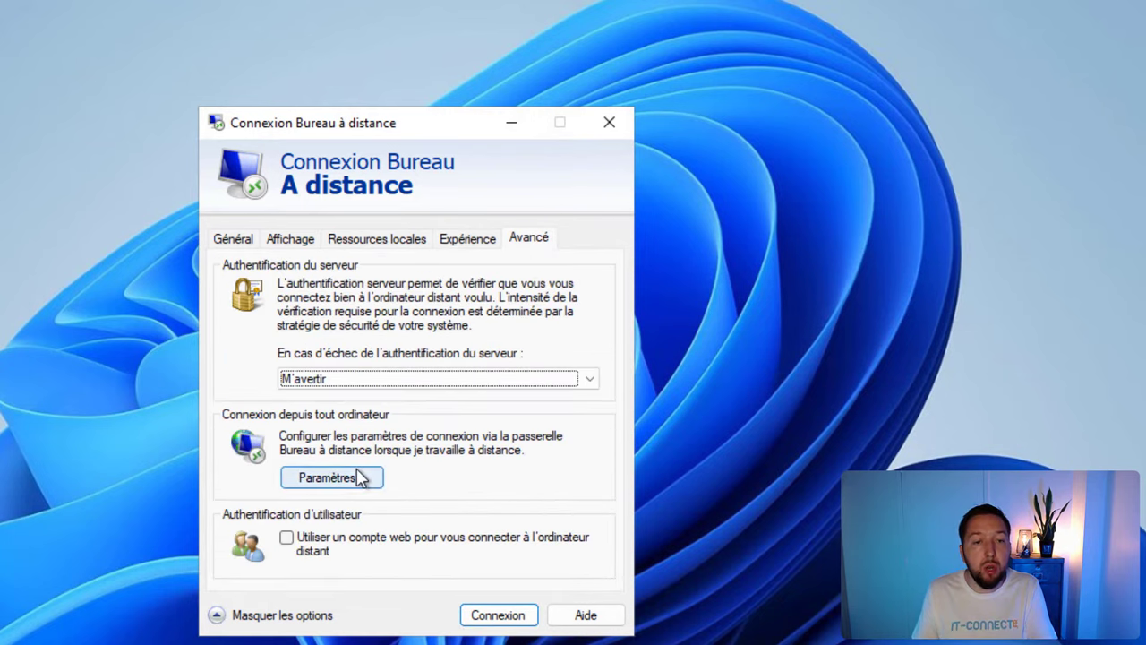
left_click(230, 240)
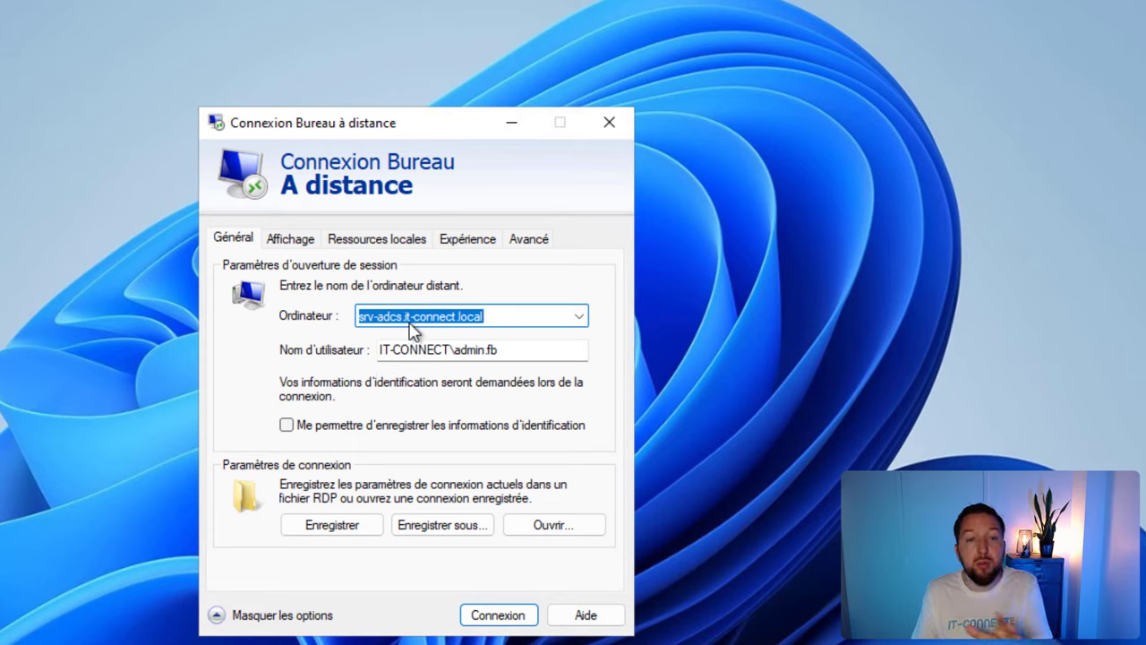
- Connect to srv-adcs.it-connect.local, entering the admin account's password in the credentials prompt
left_click(513, 317)
double_click(490, 317)
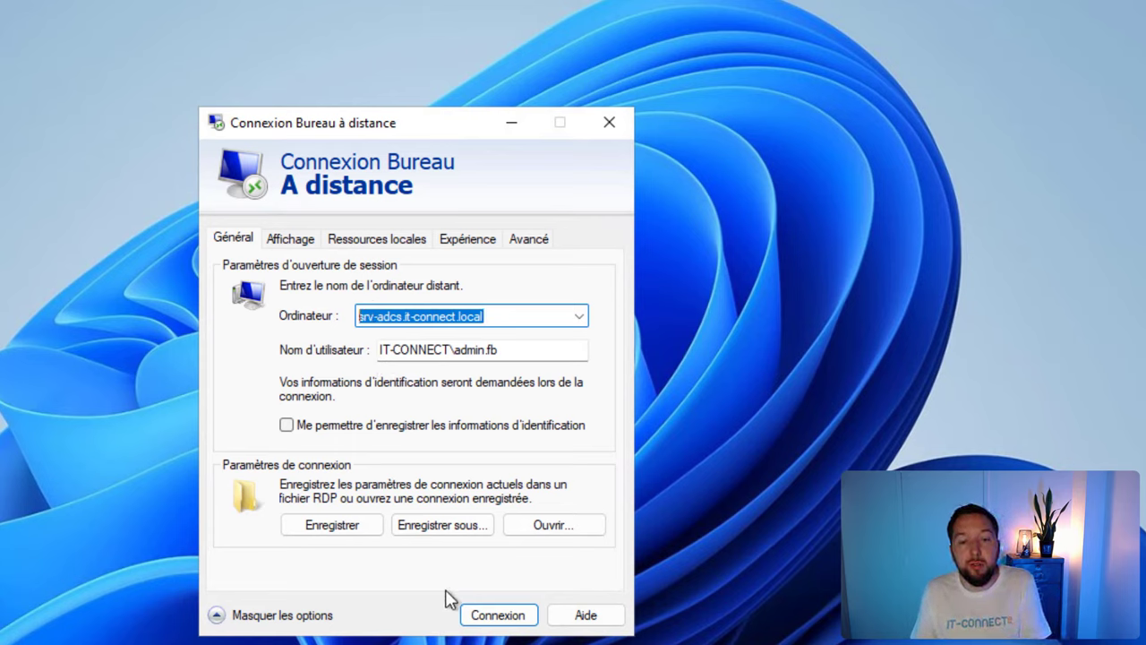
left_click(486, 614)
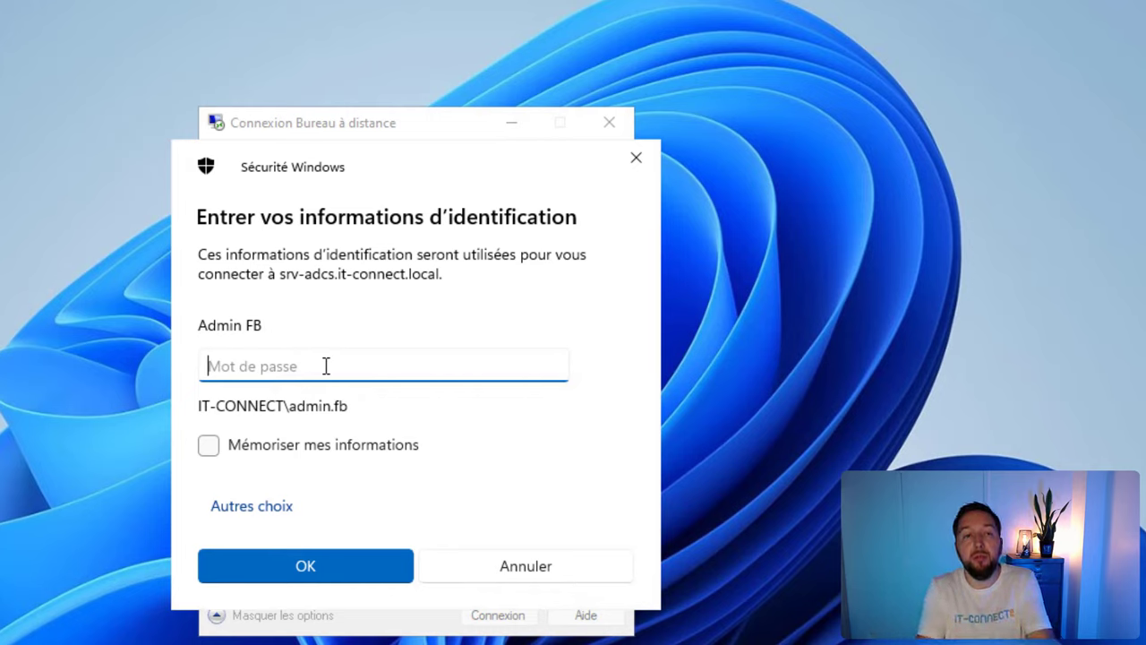
type("••••")
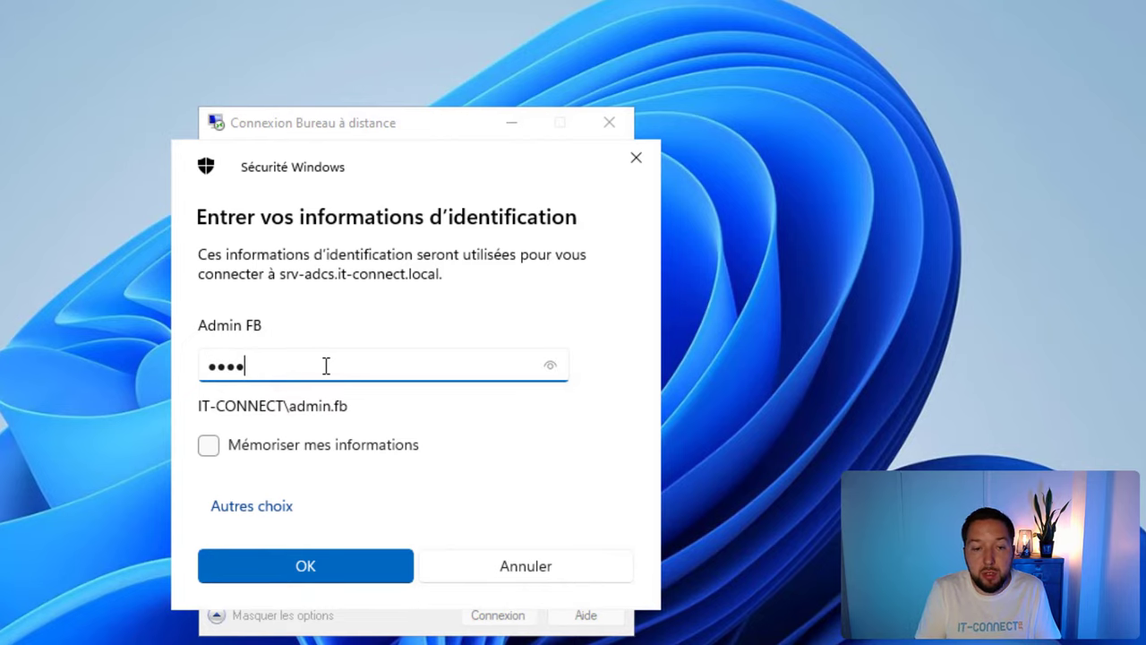
type("•••••••••••••••••")
left_click(350, 573)
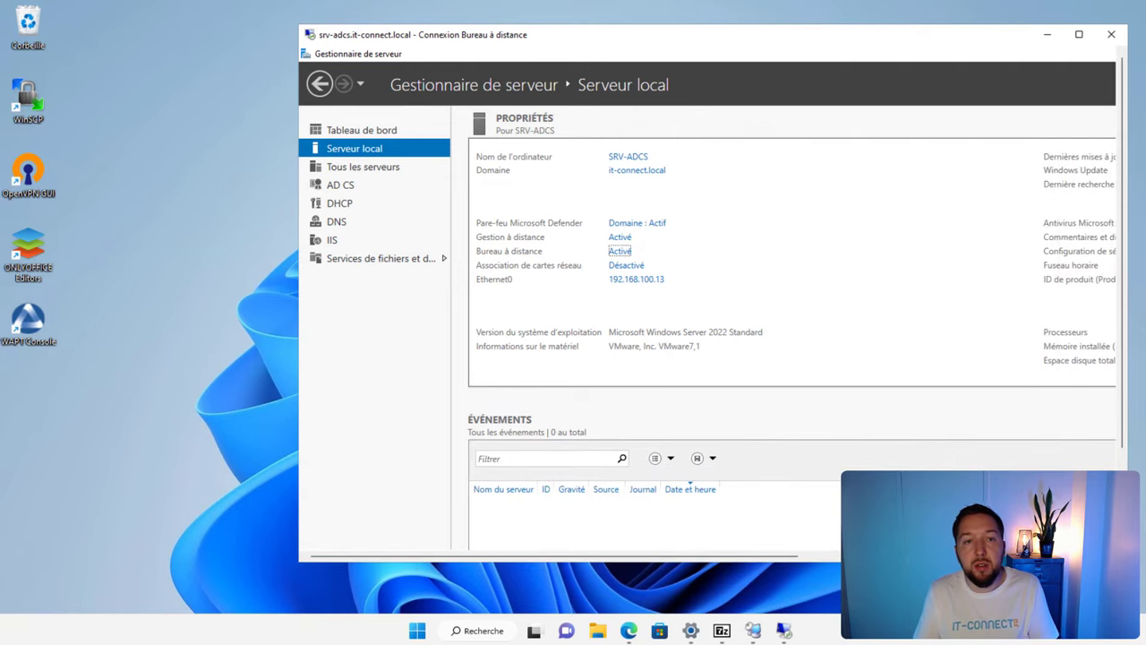
- Move the srv-adcs.it-connect.local remote session window aside and maximize it
left_click_drag(492, 34, 380, 41)
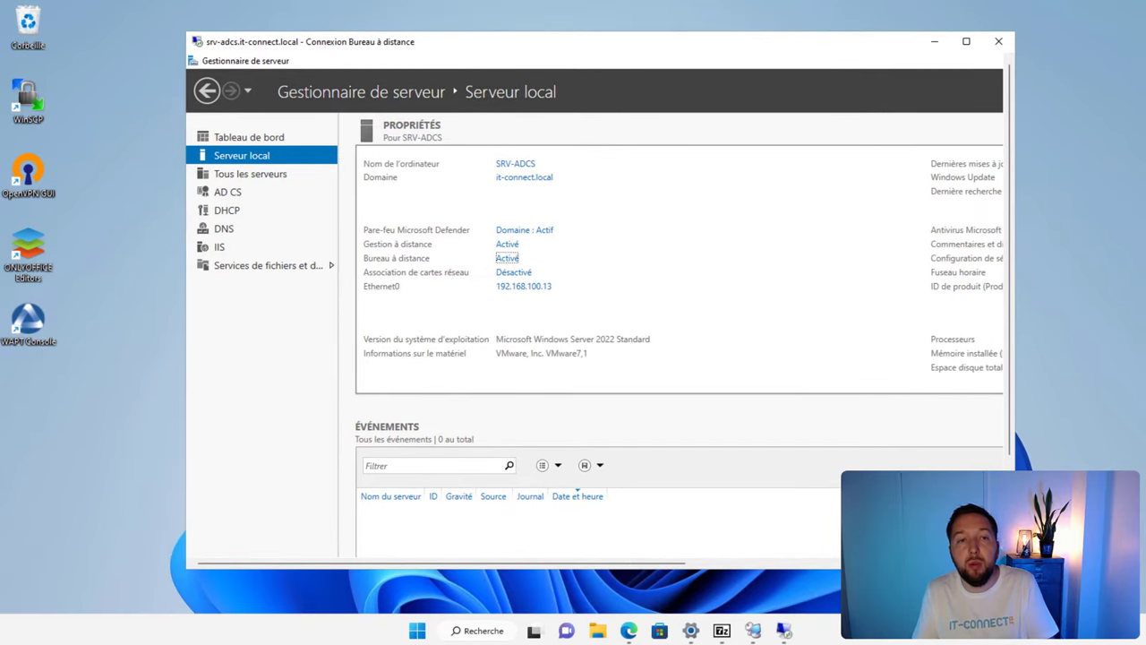
key("super+Up")
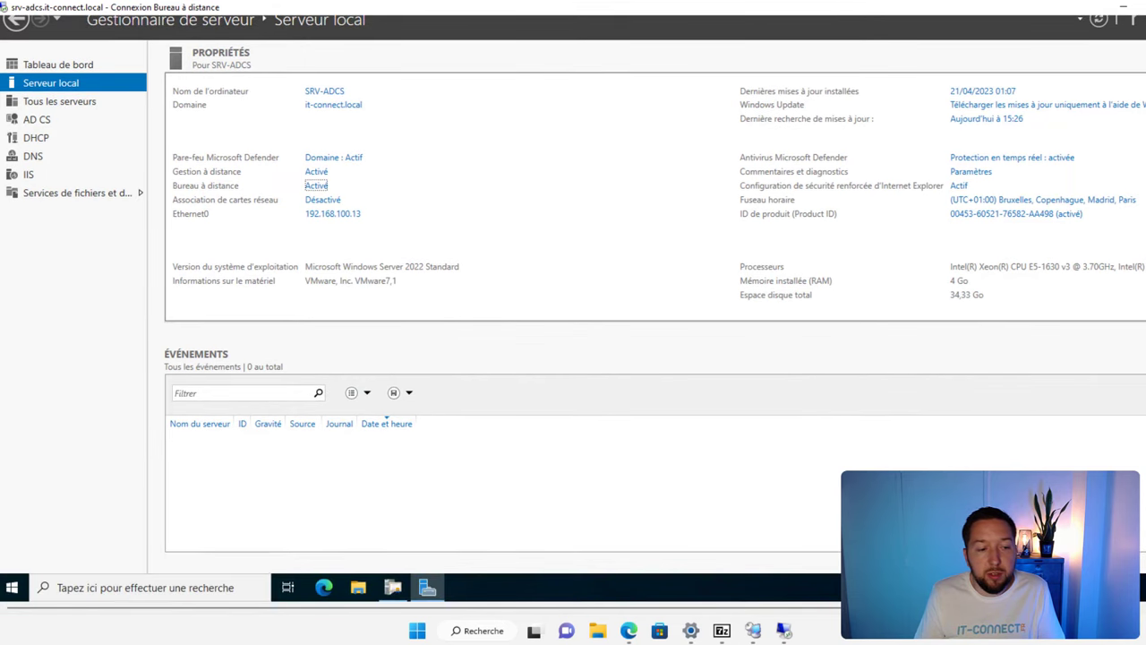
key("super")
key("super")
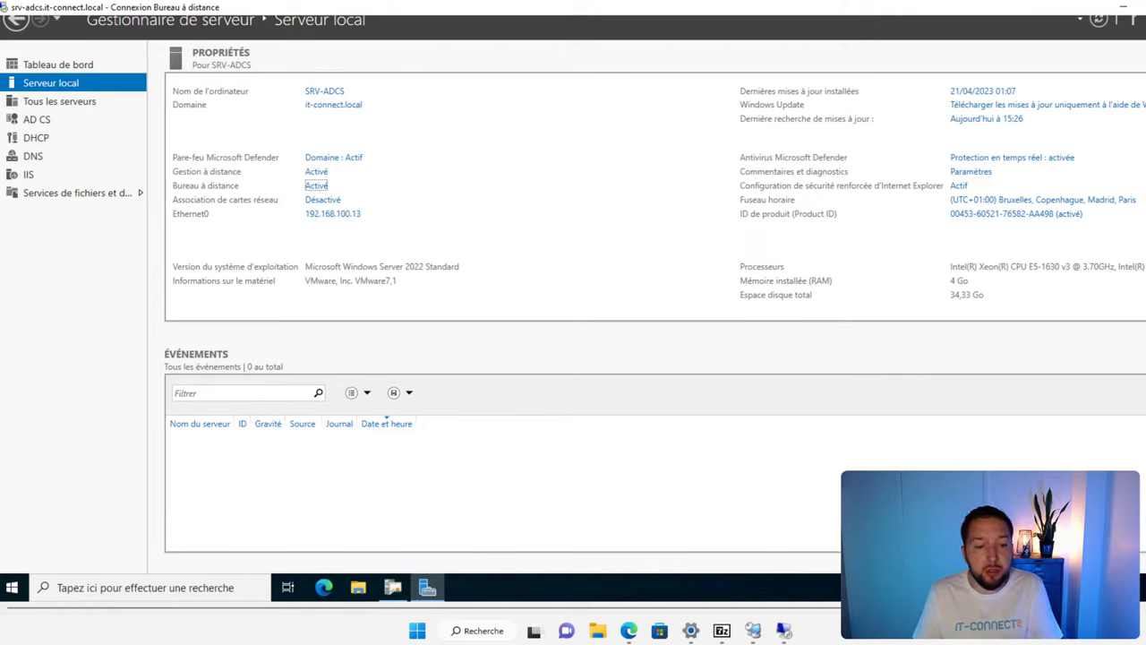
- Bring the srv-adcs.it-connect.local remote session to the foreground and close it
mouse_move(784, 630)
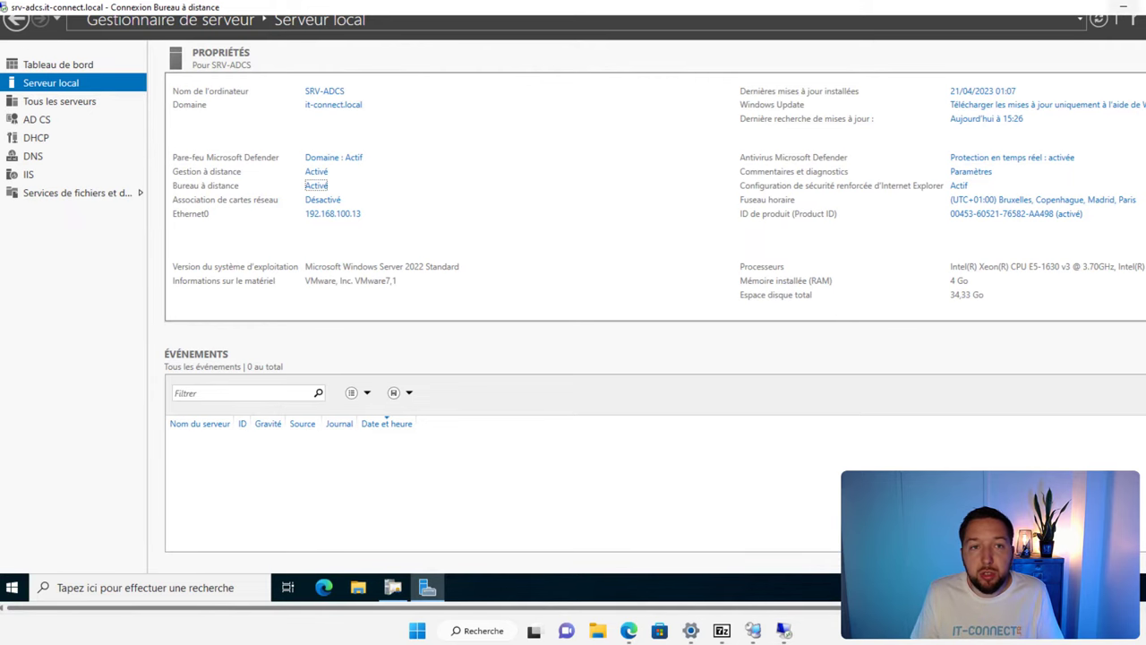
left_click(785, 633)
left_click(785, 632)
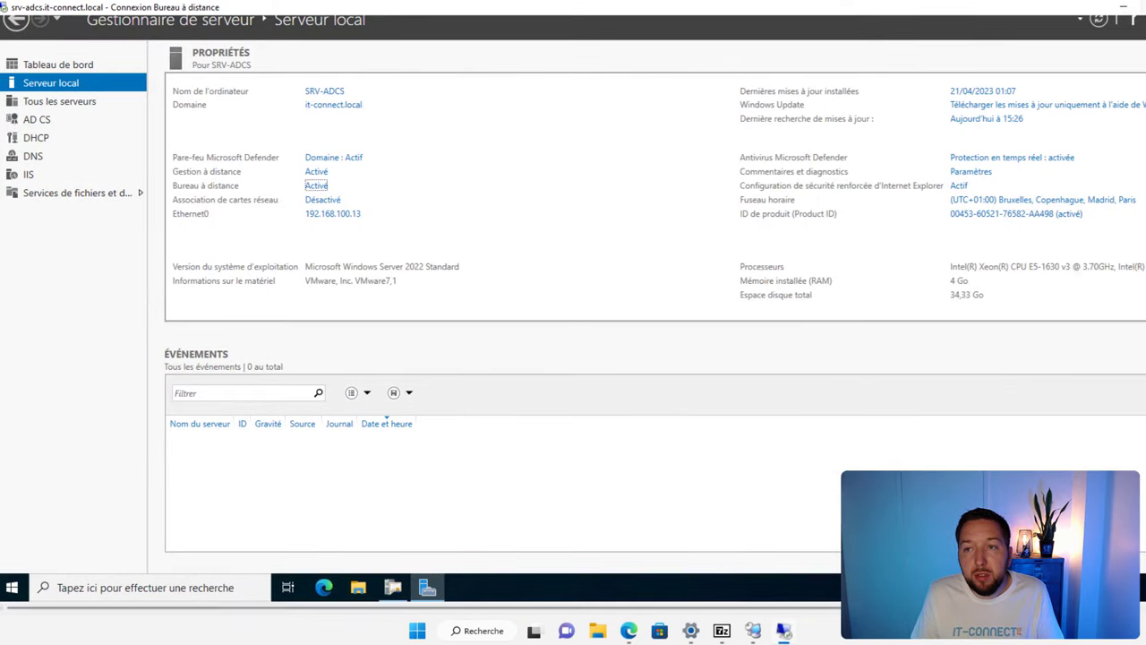
key("alt+F4")
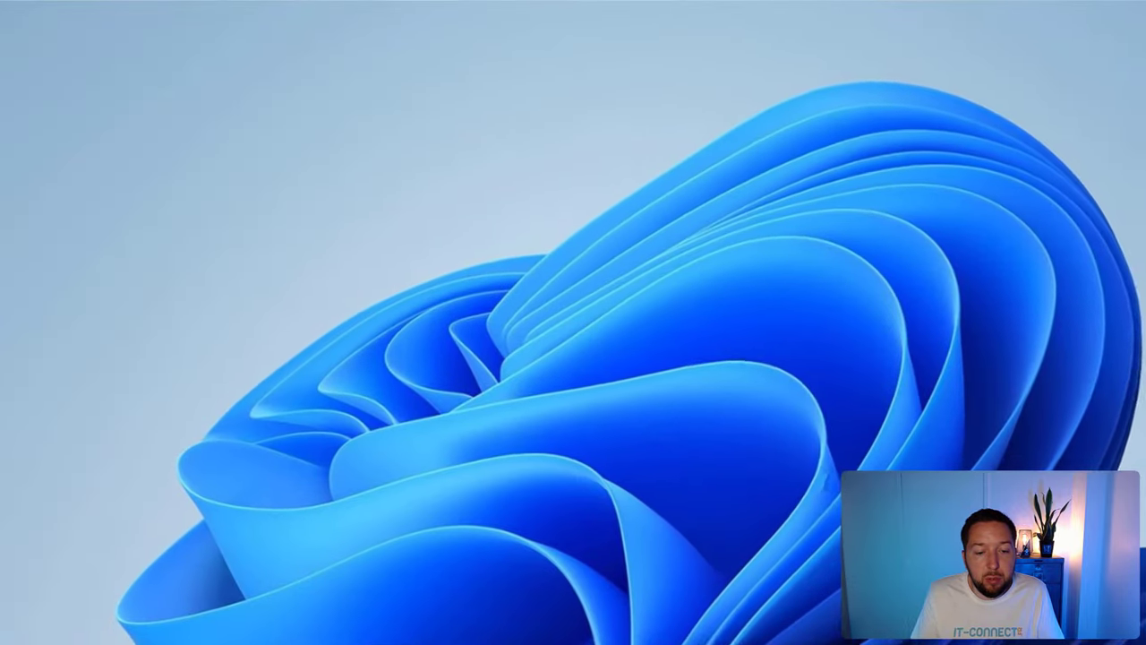
- Start a Remote Desktop connection from SRV-ADCS to the computer pc-01.it-connect.local
key("super")
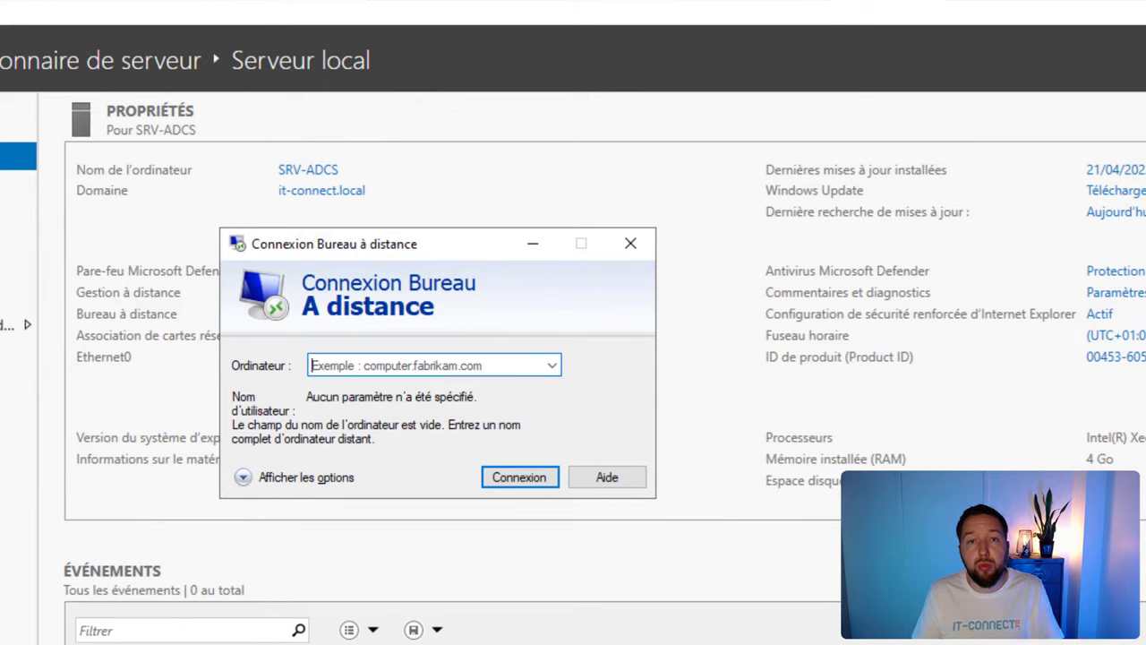
left_click(311, 366)
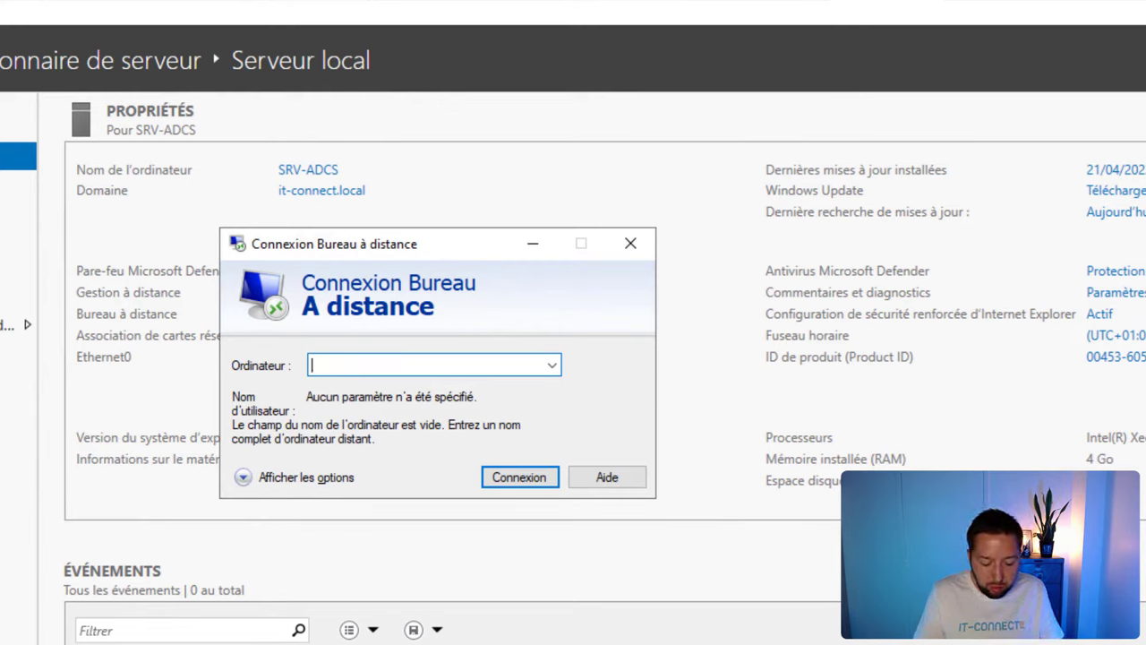
type("pc-01.i")
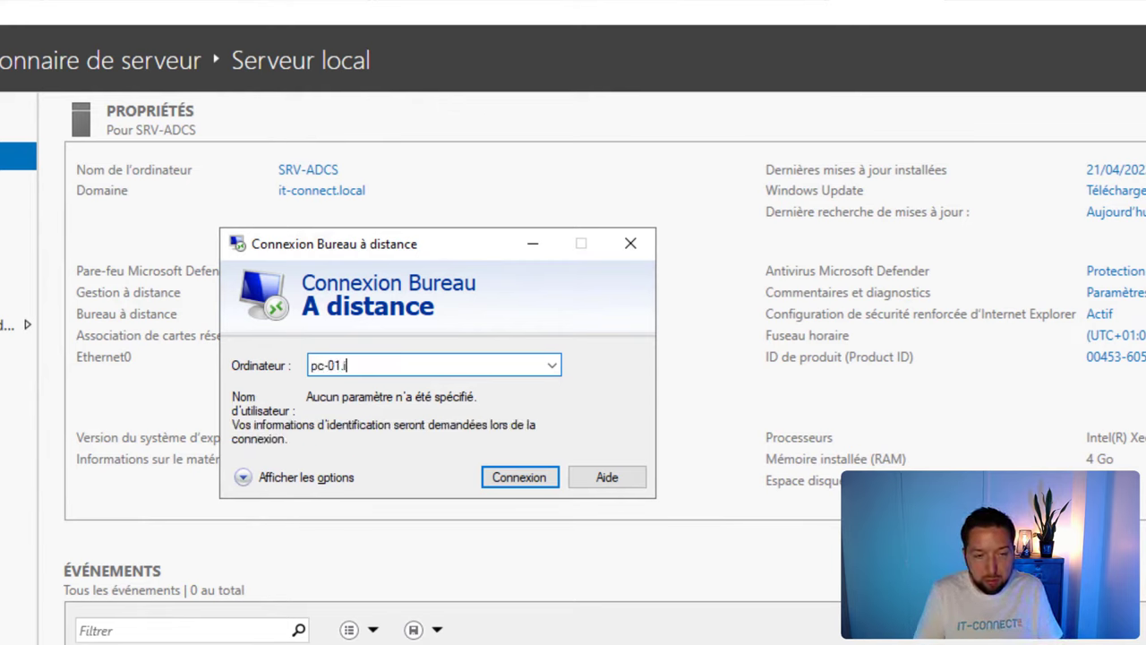
type("t-connect.local")
key("Return")
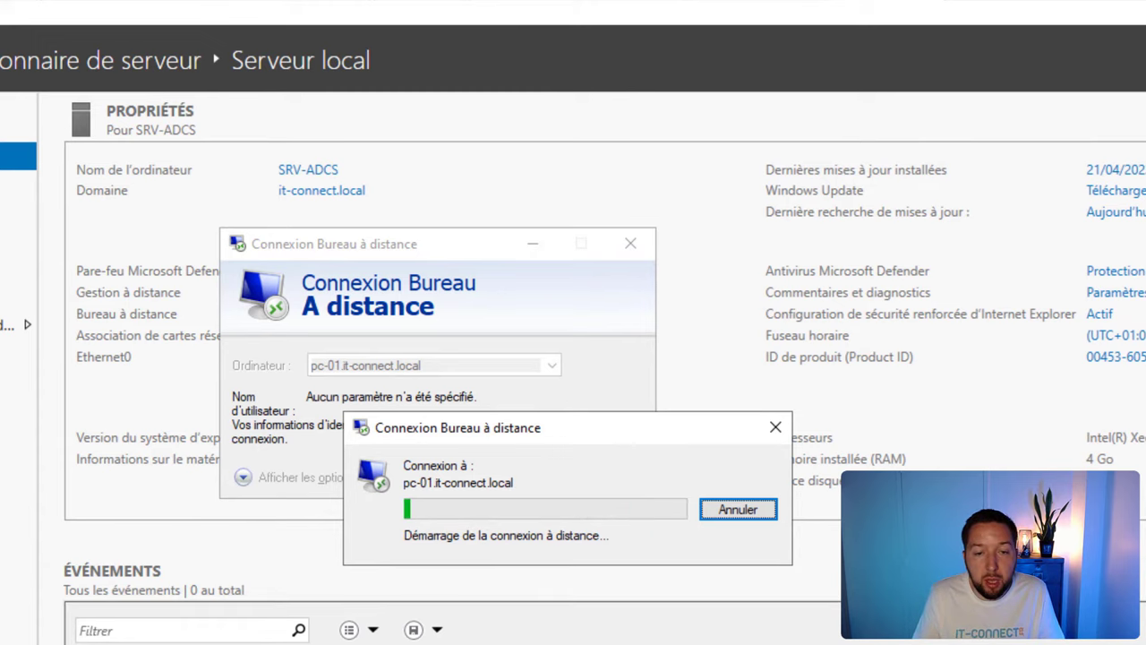
- Cancel the connection attempt and connect to pc-01.it-connect.local with the custom port 13389 appended to its name
key("Escape")
key("End")
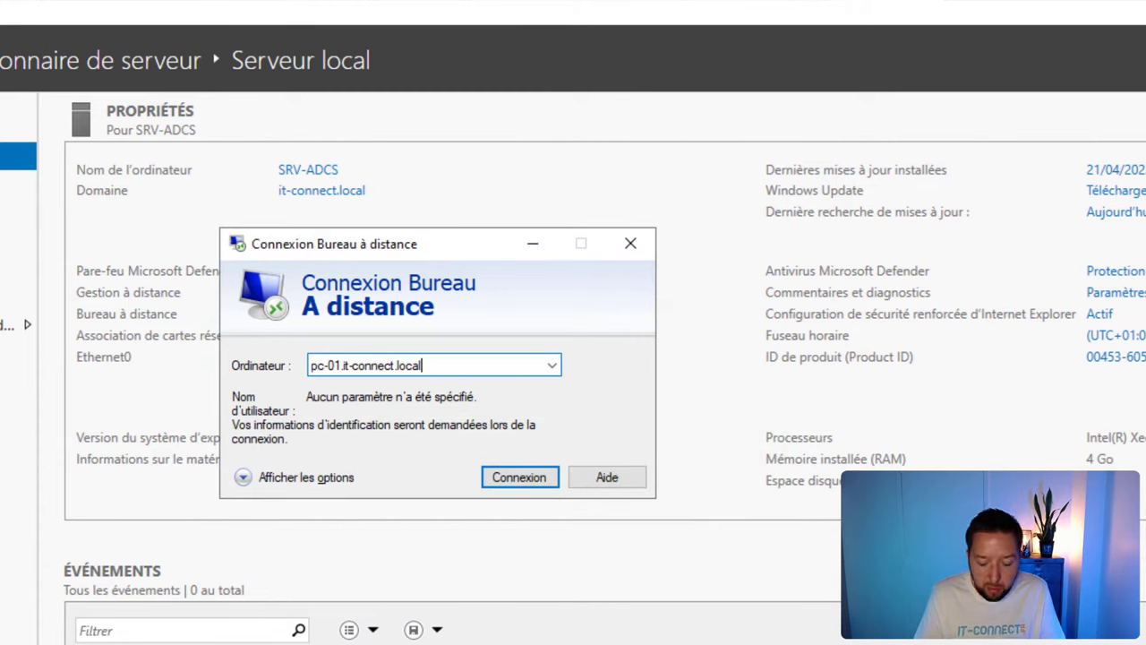
type(":13")
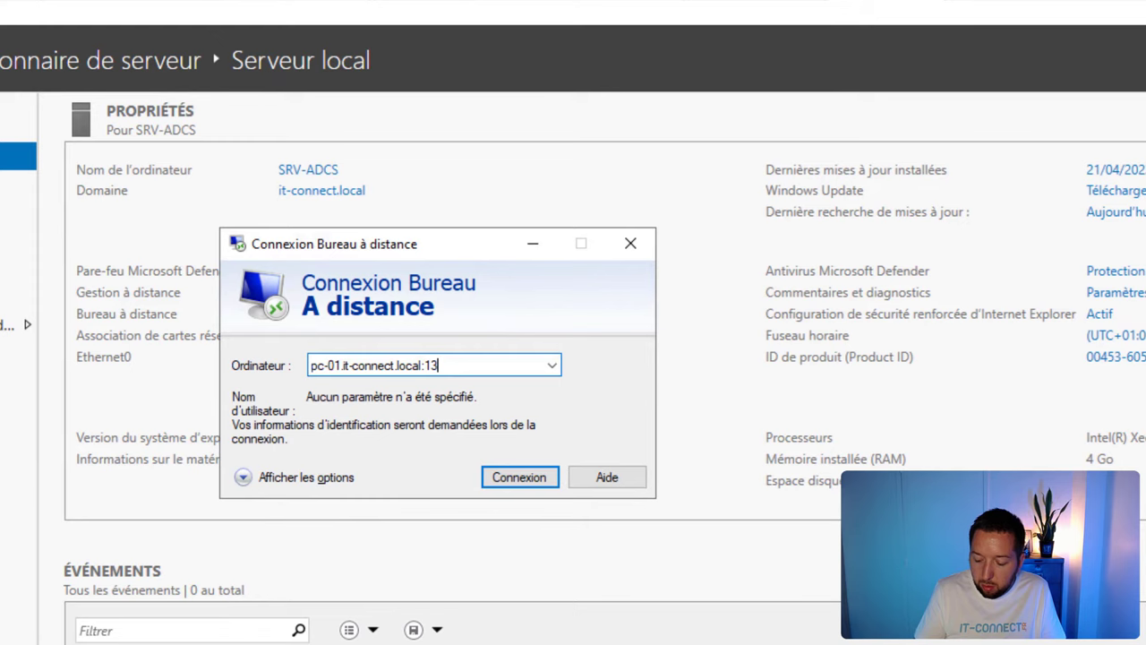
type("389")
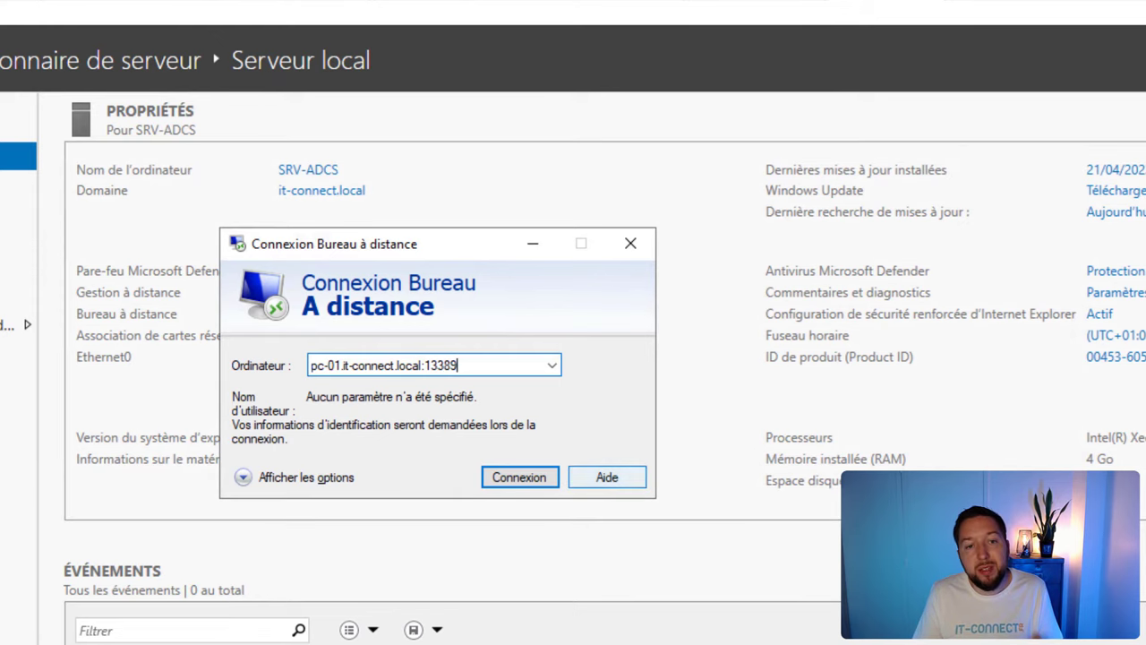
key("Return")
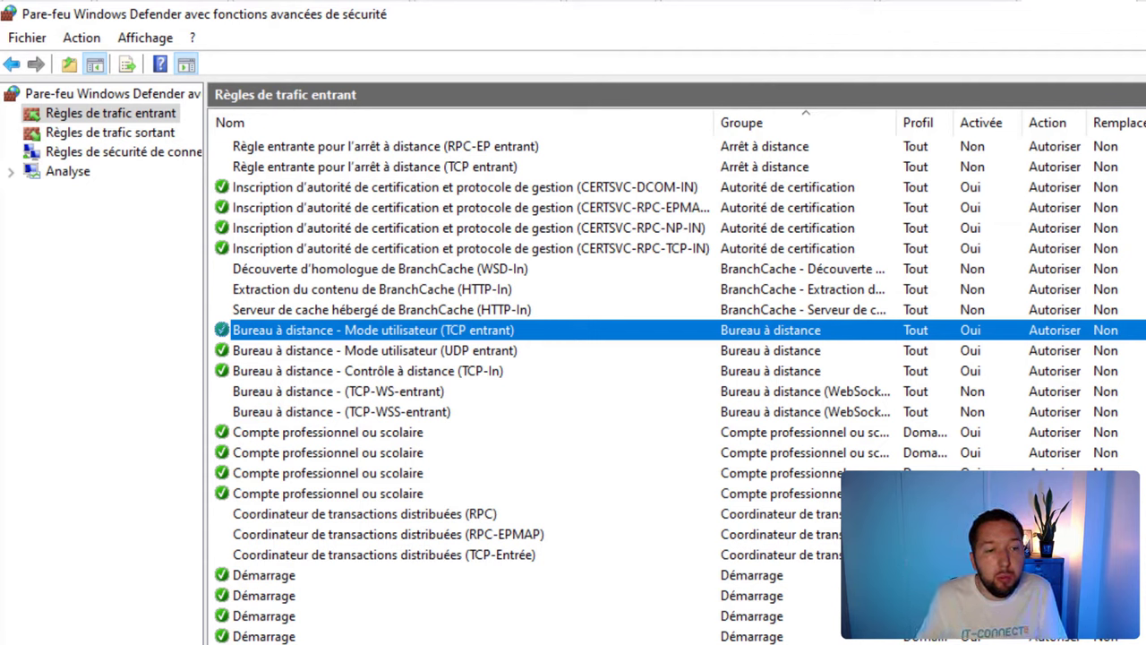
- Review the enabled inbound firewall rules of the Bureau à distance group: user mode TCP, user mode UDP and Contrôle à distance
left_click(367, 371)
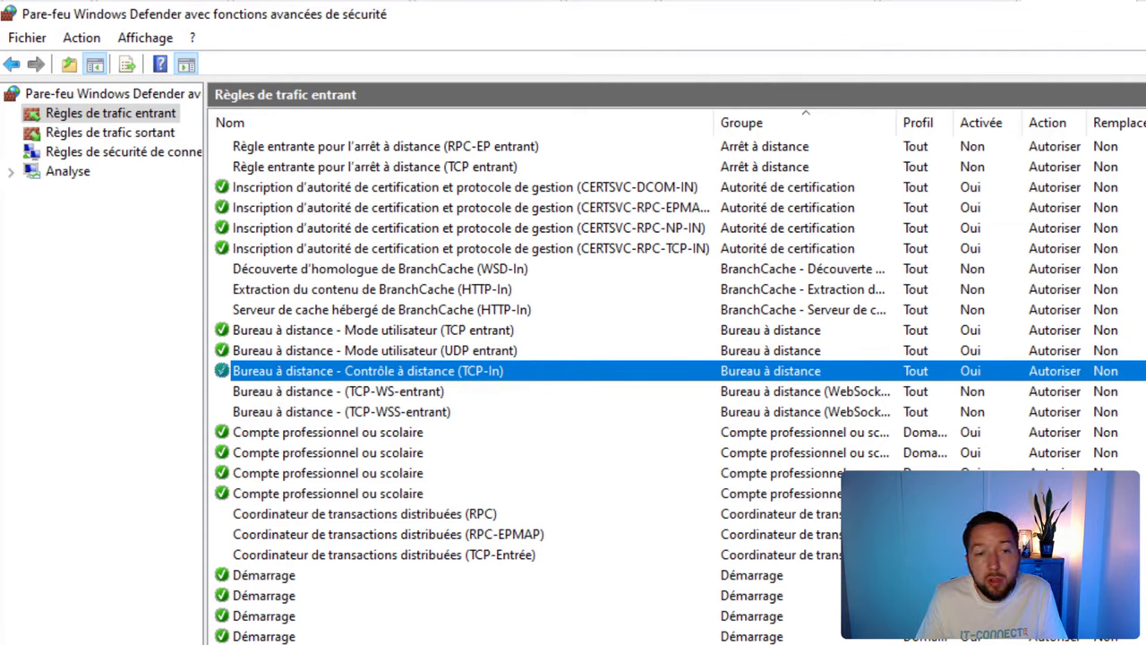
left_click(373, 329)
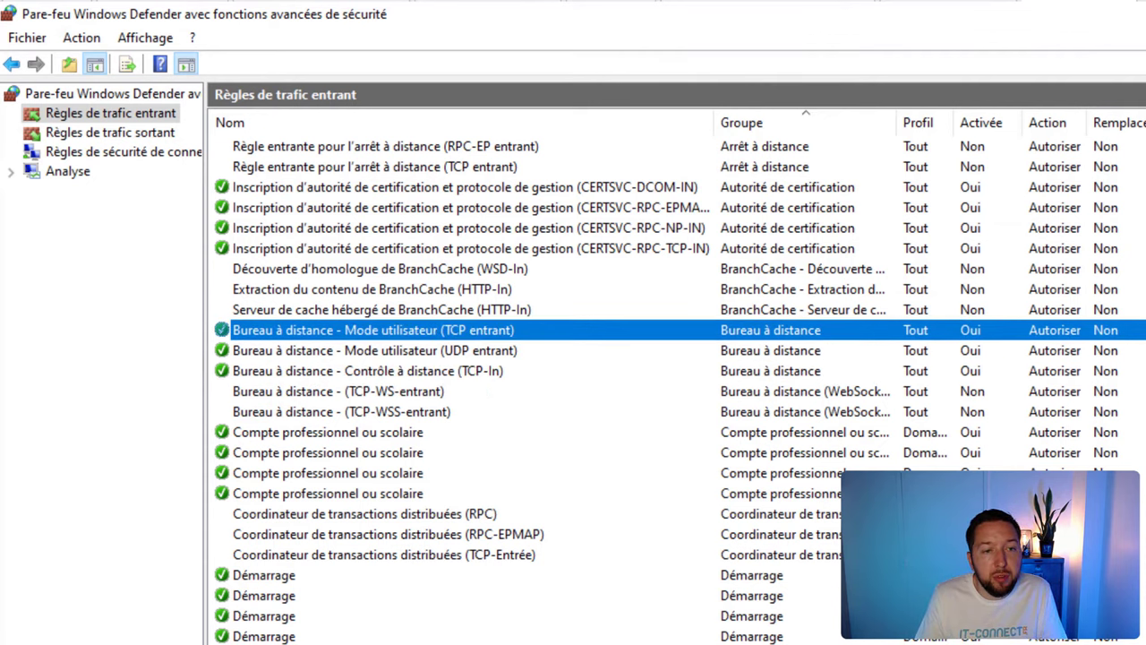
left_click(374, 350)
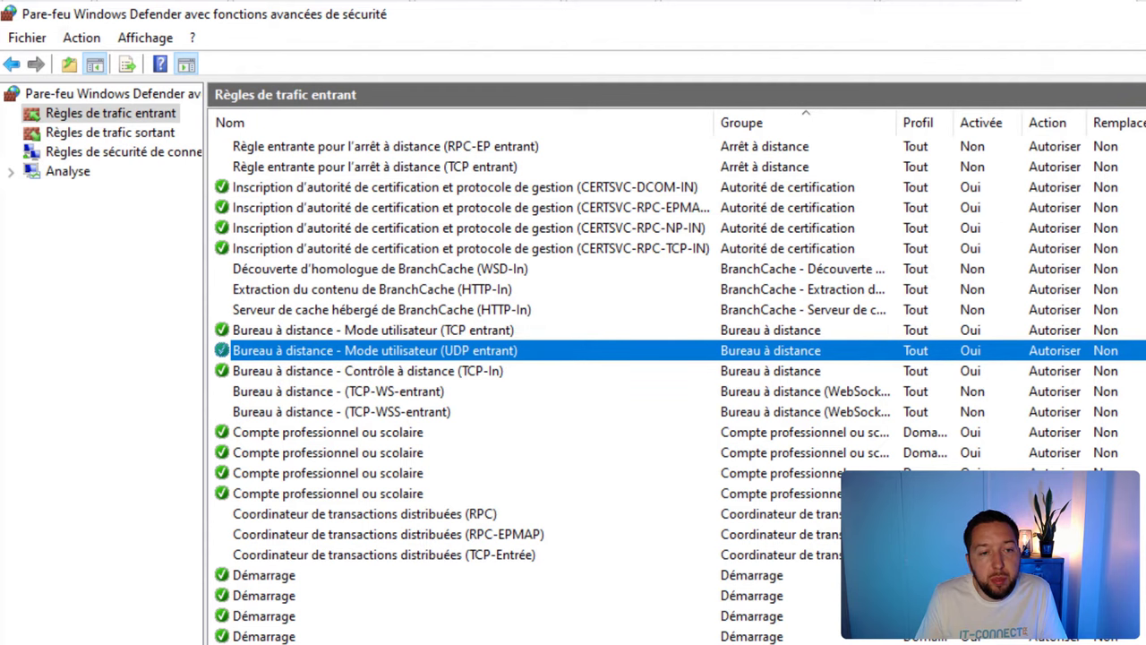
left_click(367, 370)
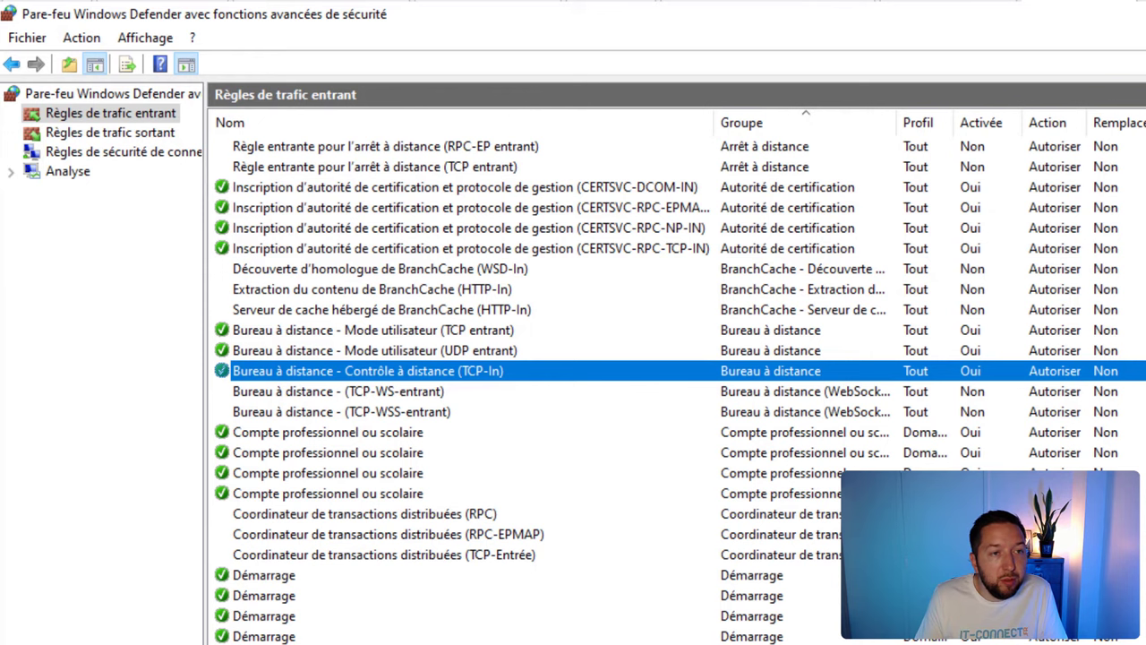
left_click(373, 330)
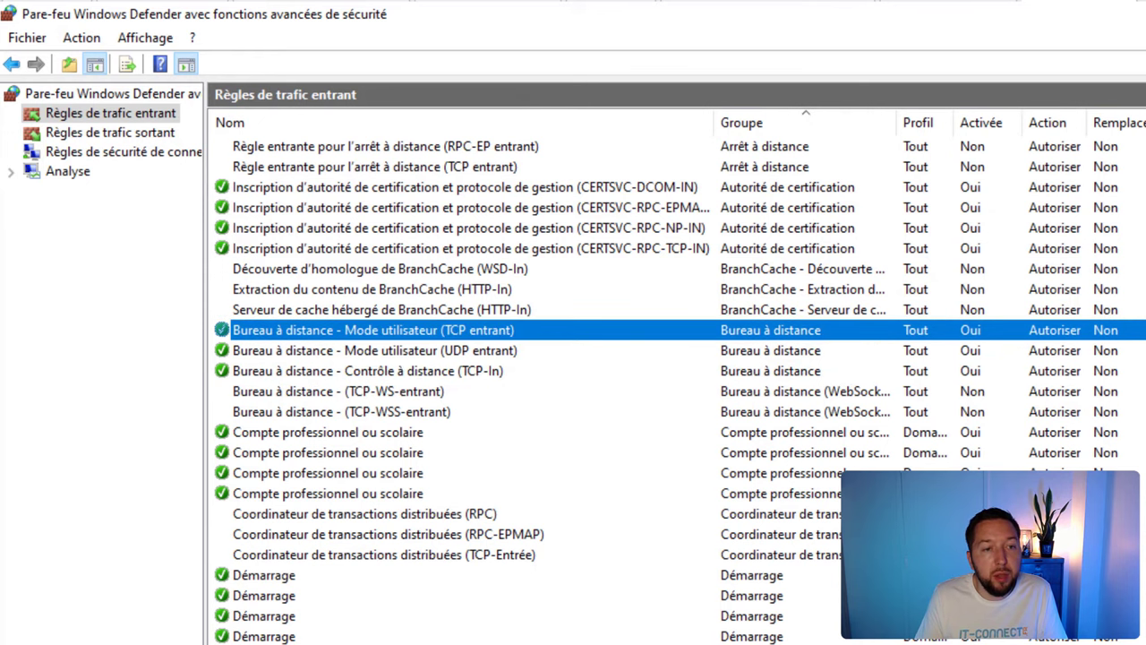
- Examine the protocol and port settings of the inbound rule Bureau à distance - Mode utilisateur (TCP entrant), and close its properties
double_click(373, 329)
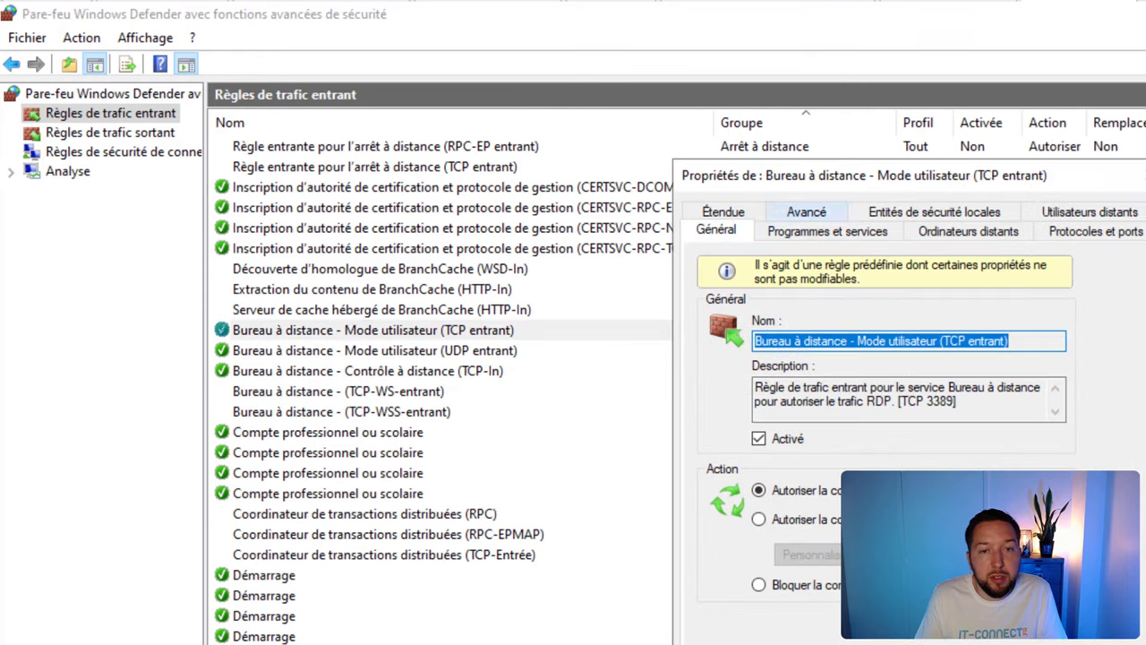
left_click_drag(940, 177, 678, 185)
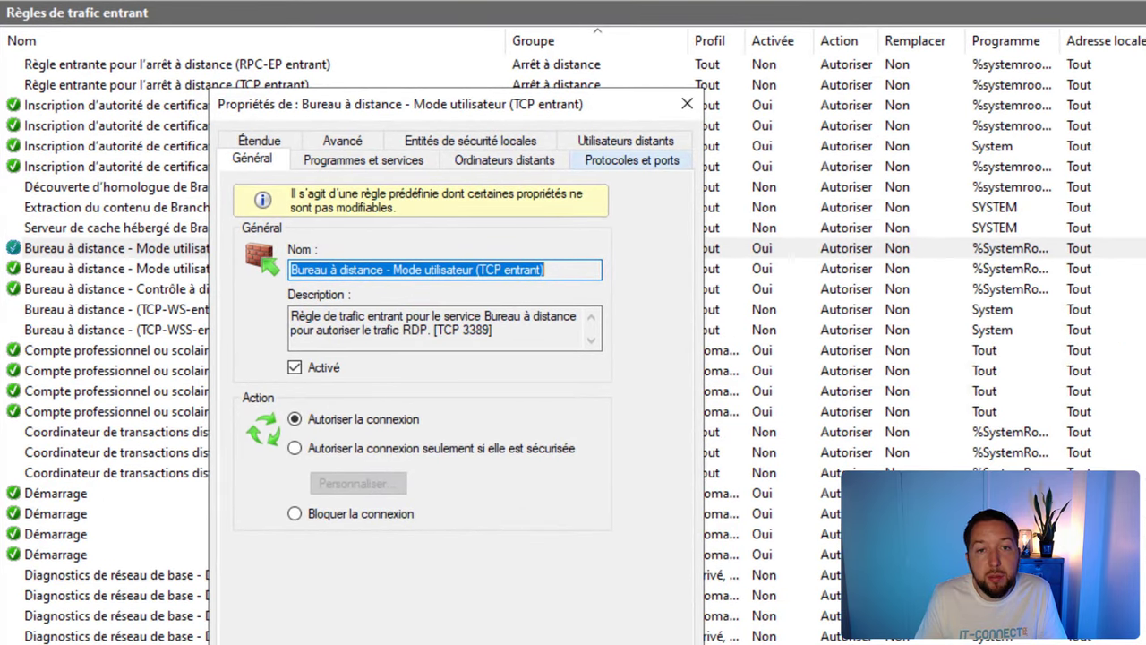
left_click(633, 159)
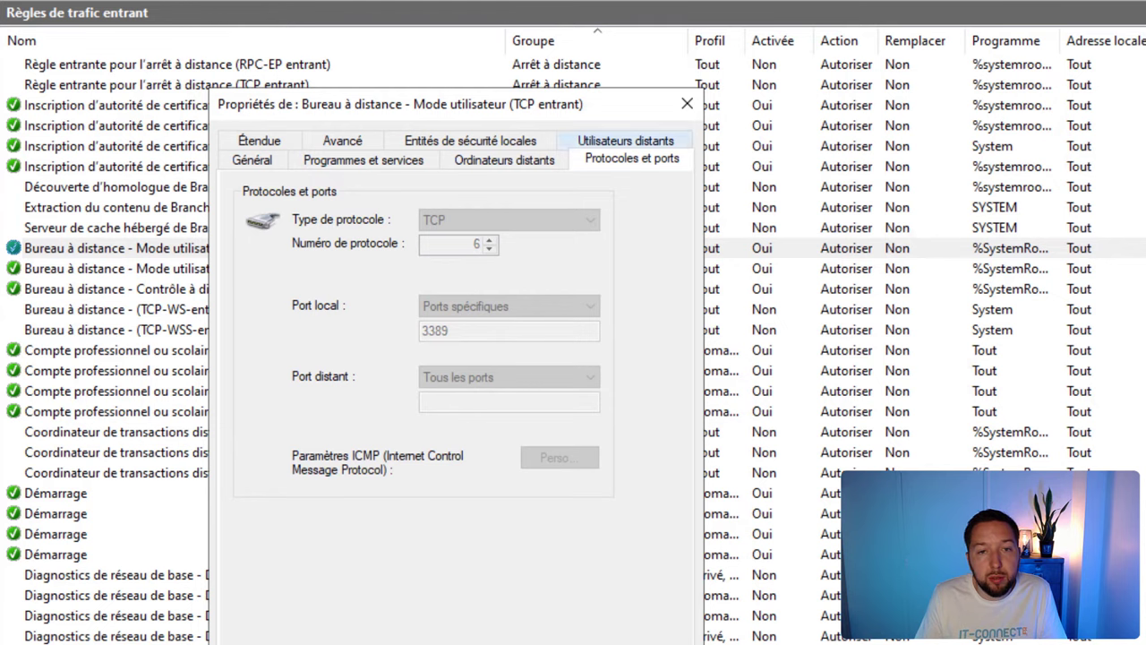
left_click(687, 104)
- Examine the protocol and port settings of the inbound rule Bureau à distance - Mode utilisateur (UDP entrant)
left_click(166, 269)
double_click(165, 268)
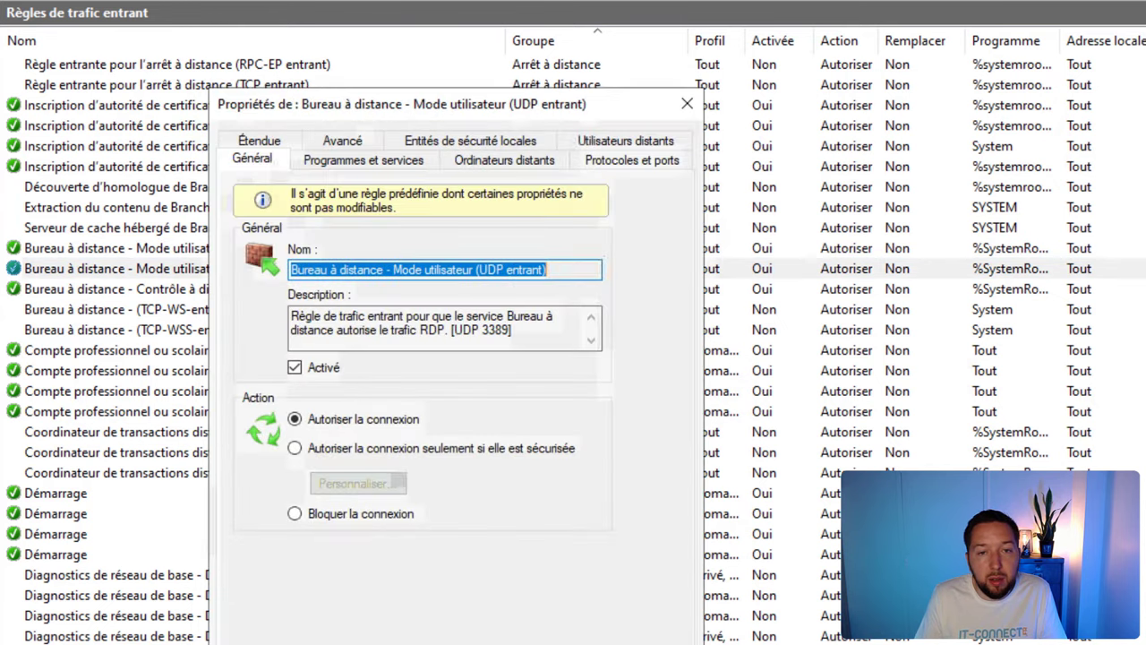
left_click(633, 159)
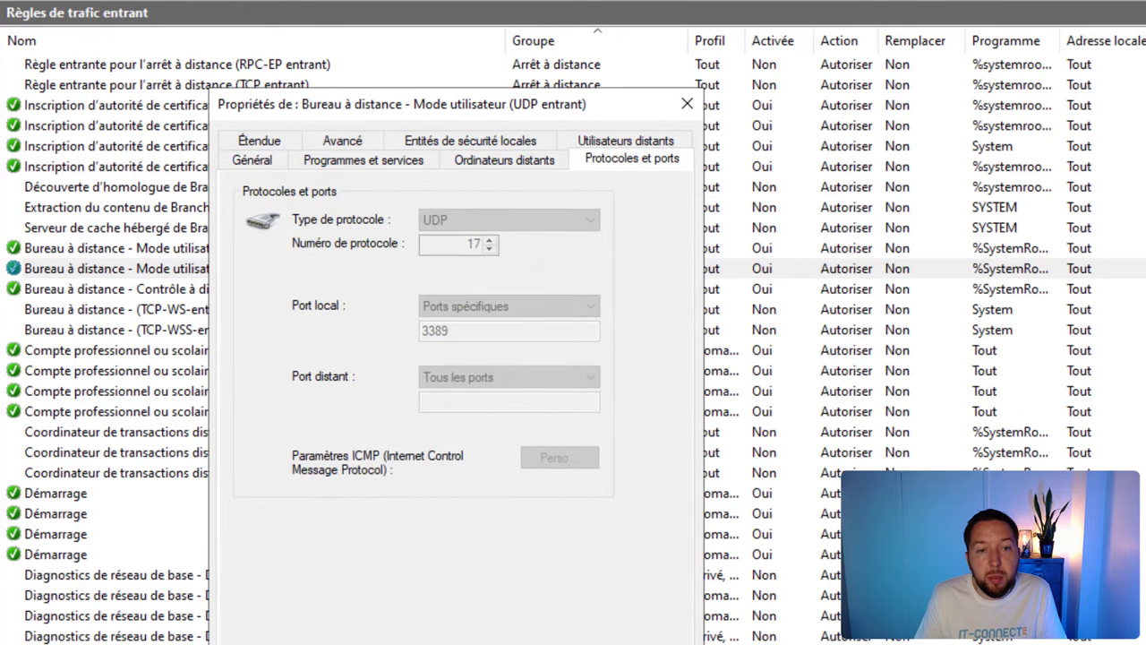